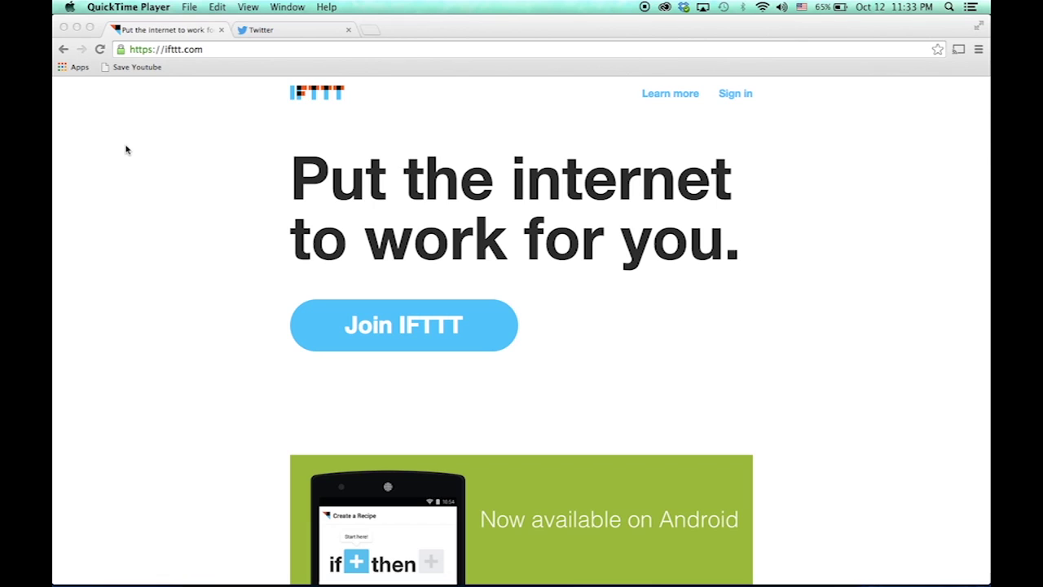
Create a new IFTTT account with a username, email and password, then go to My Recipes.
{"action": "left_click", "coordinate": [360, 329]}
{"action": "left_click", "coordinate": [360, 330]}
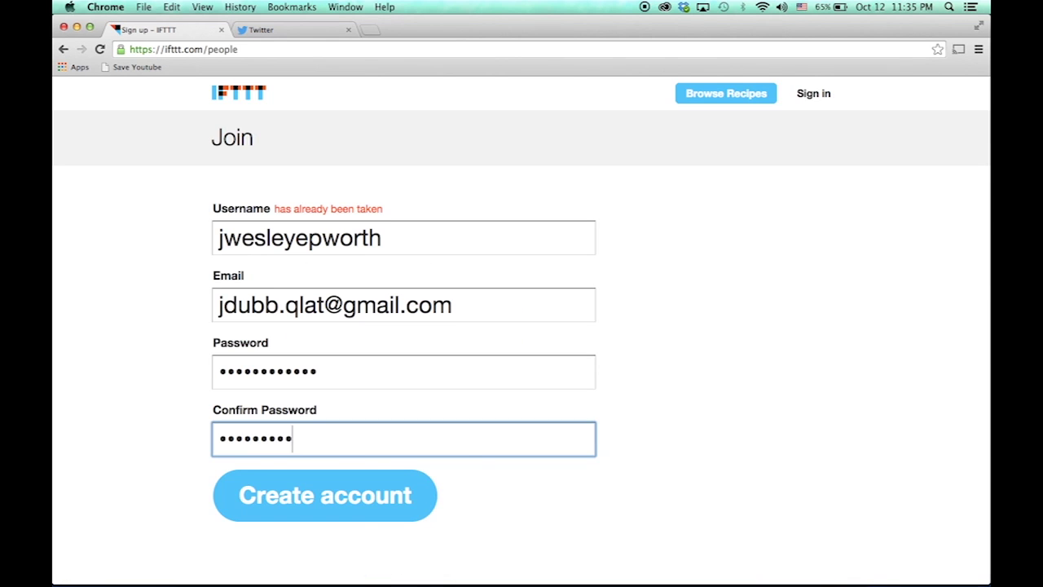
{"action": "type", "text": "•••"}
{"action": "left_click", "coordinate": [299, 502]}
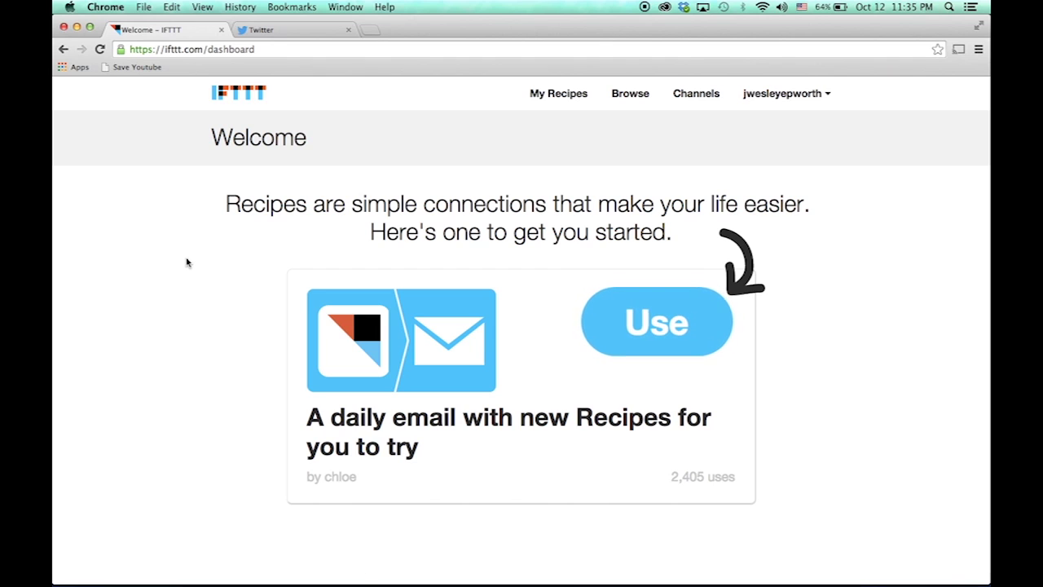
{"action": "left_click", "coordinate": [543, 95]}
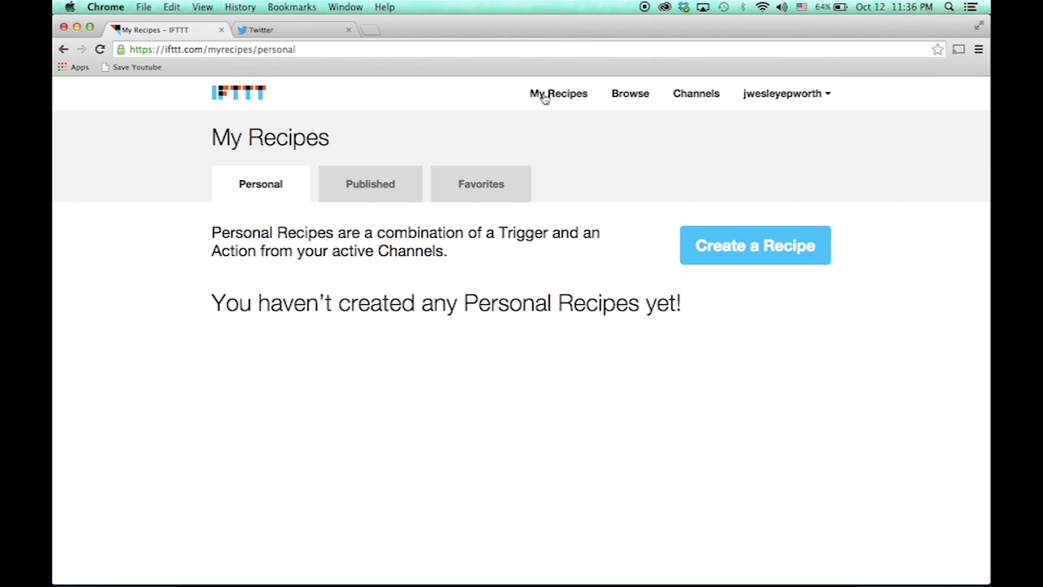
Create a new recipe and begin choosing its trigger channel via 'this'.
{"action": "left_click", "coordinate": [751, 252]}
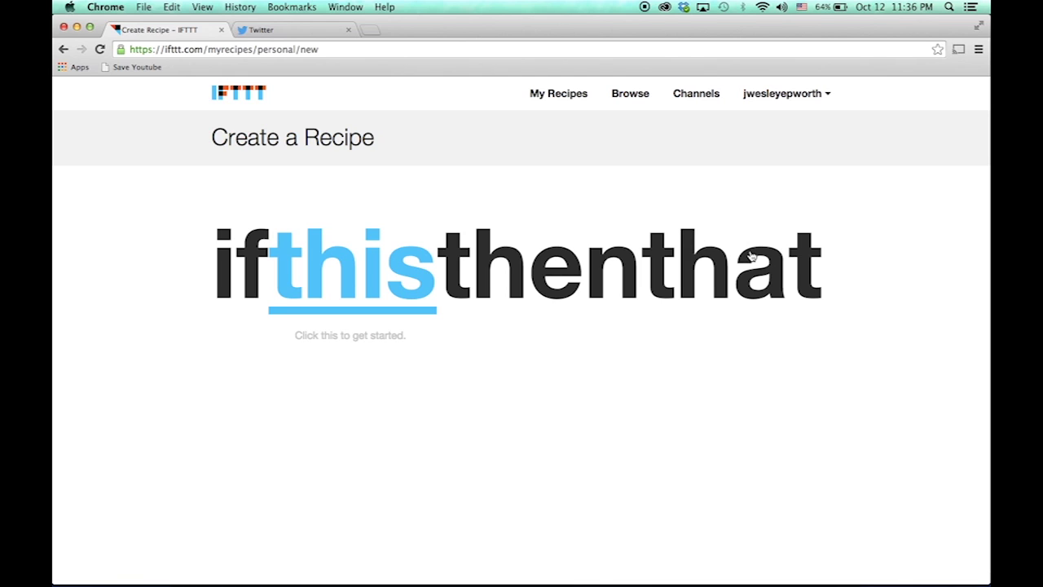
{"action": "left_click", "coordinate": [367, 283]}
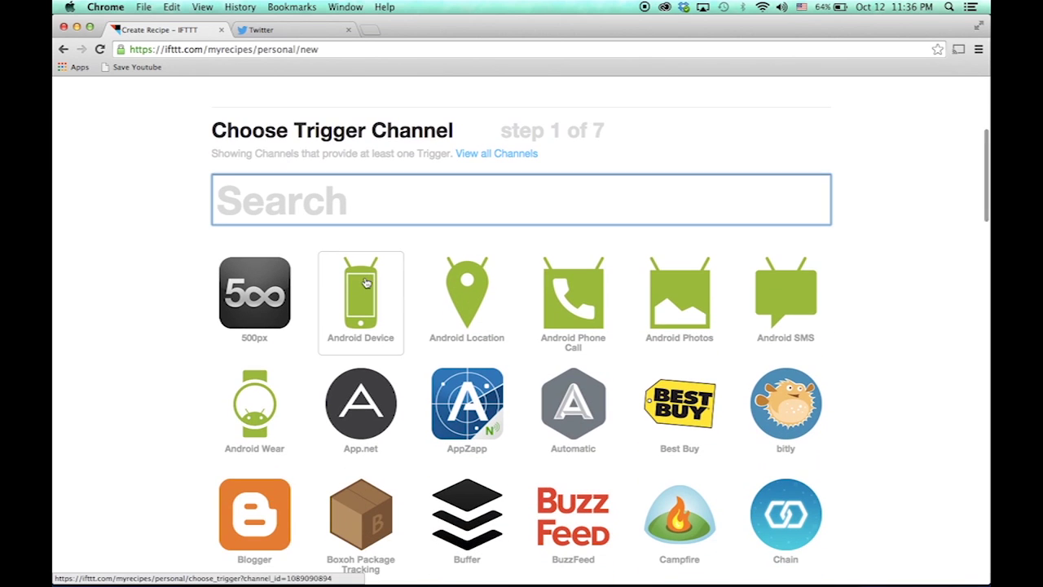
Search for 'weather' and pick the Weather channel as the trigger.
{"action": "type", "text": "wea"}
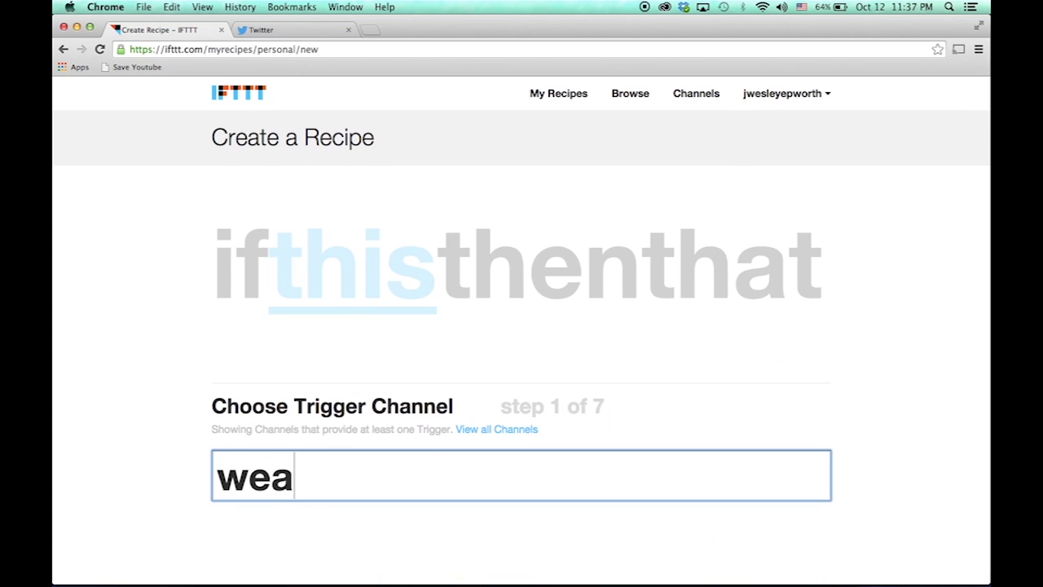
{"action": "type", "text": "ther"}
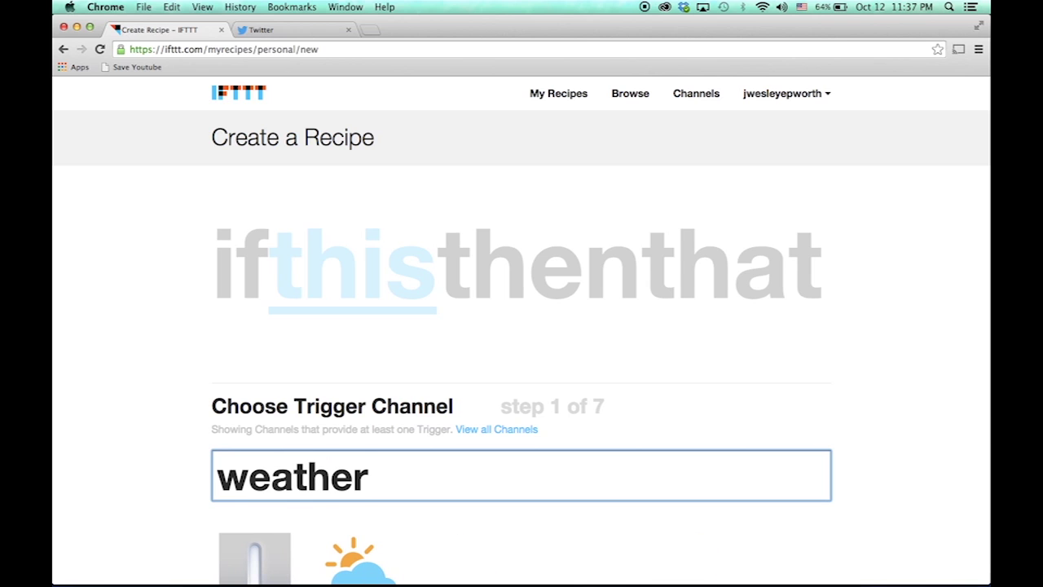
{"action": "scroll", "coordinate": [448, 472], "scroll_direction": "down", "scroll_amount": 3}
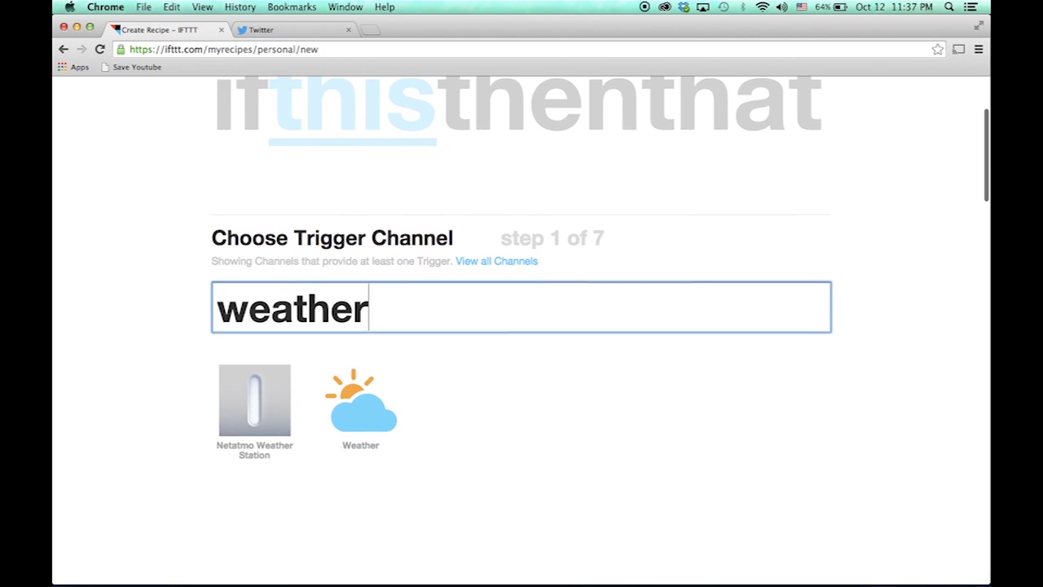
{"action": "left_click", "coordinate": [383, 407]}
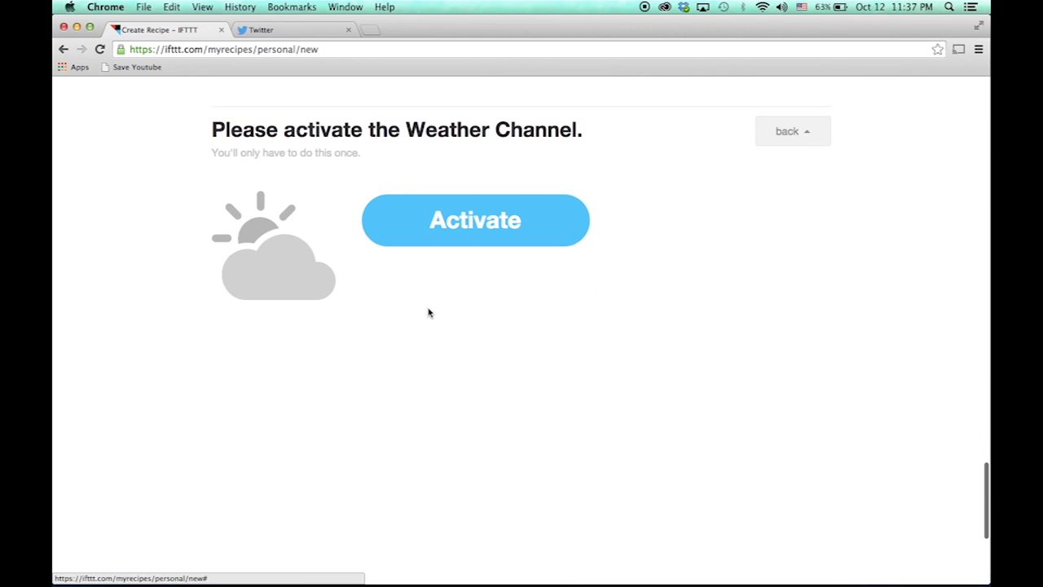
Activate the Weather channel for the location New York, New York.
{"action": "left_click", "coordinate": [444, 220]}
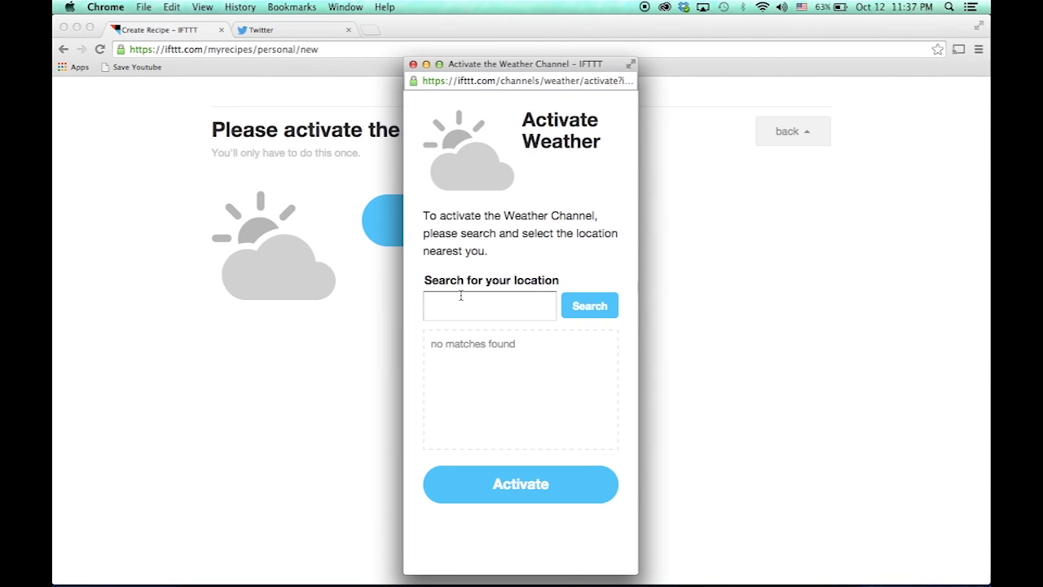
{"action": "left_click", "coordinate": [460, 298]}
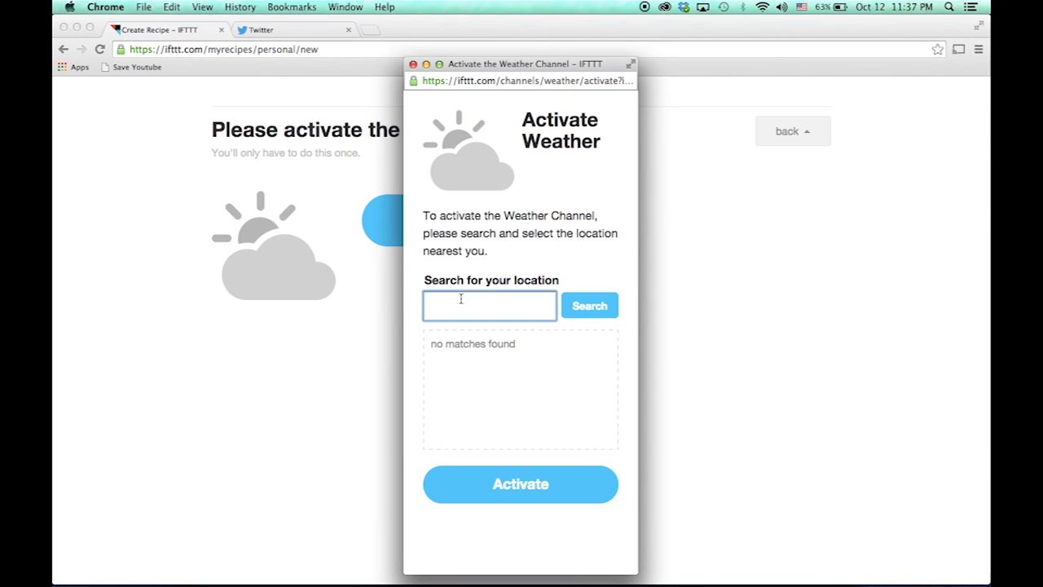
{"action": "type", "text": "new york"}
{"action": "left_click", "coordinate": [610, 305]}
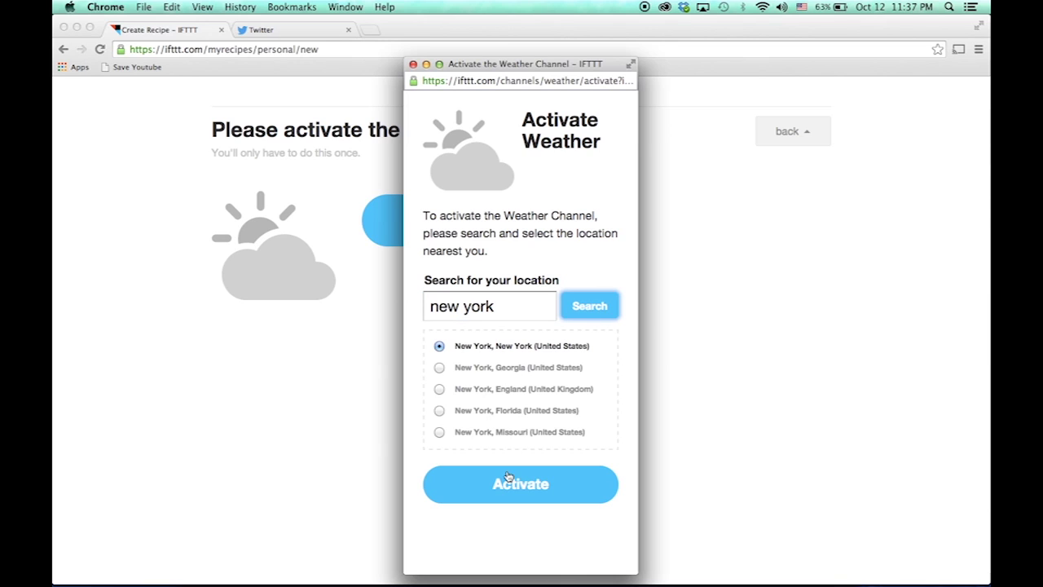
{"action": "left_click", "coordinate": [508, 477]}
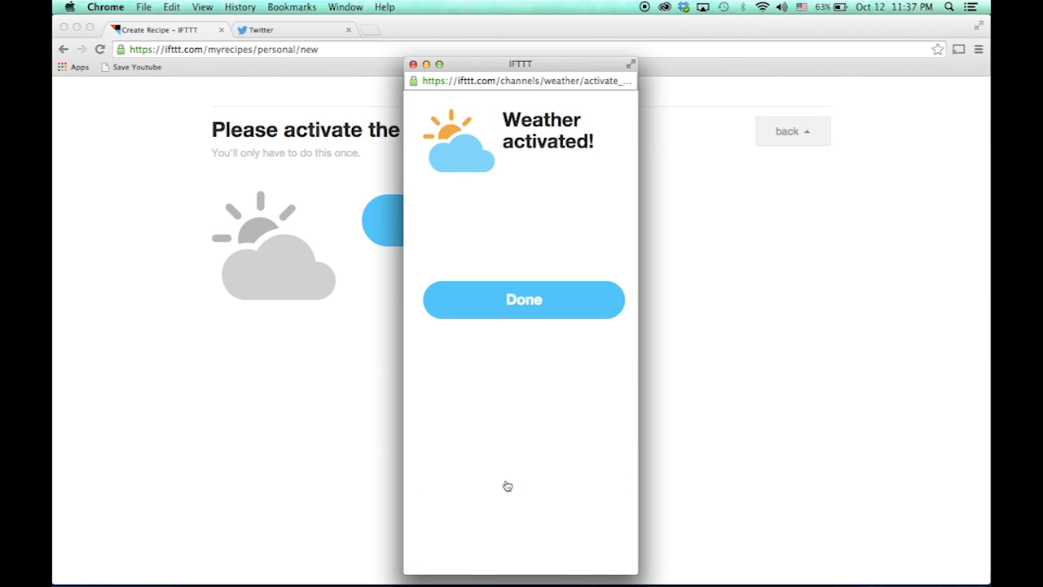
{"action": "left_click", "coordinate": [494, 307]}
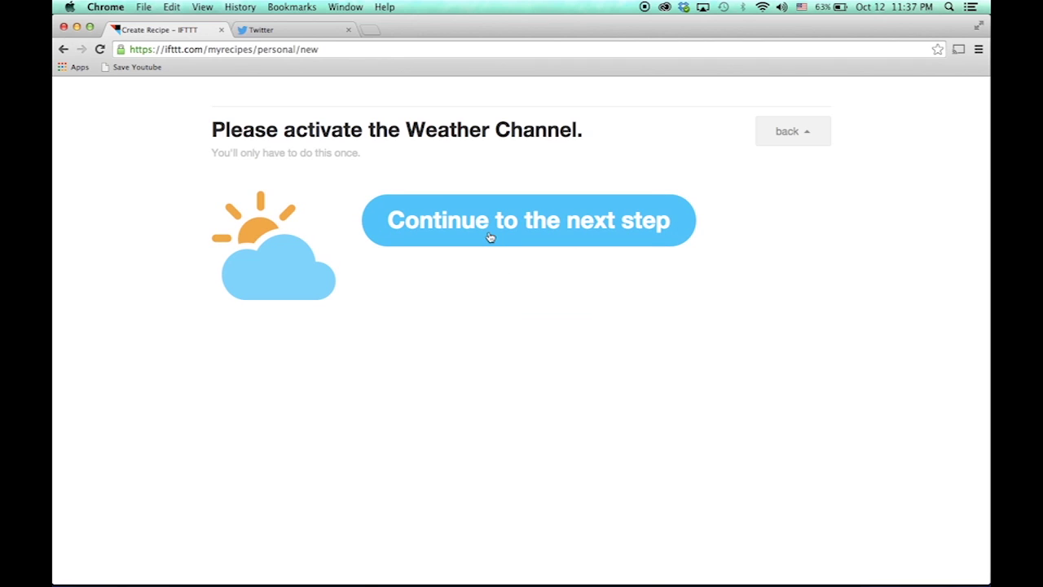
Create a 'Current temperature drops below' trigger at 35°F, then move on to the action.
{"action": "left_click", "coordinate": [489, 237]}
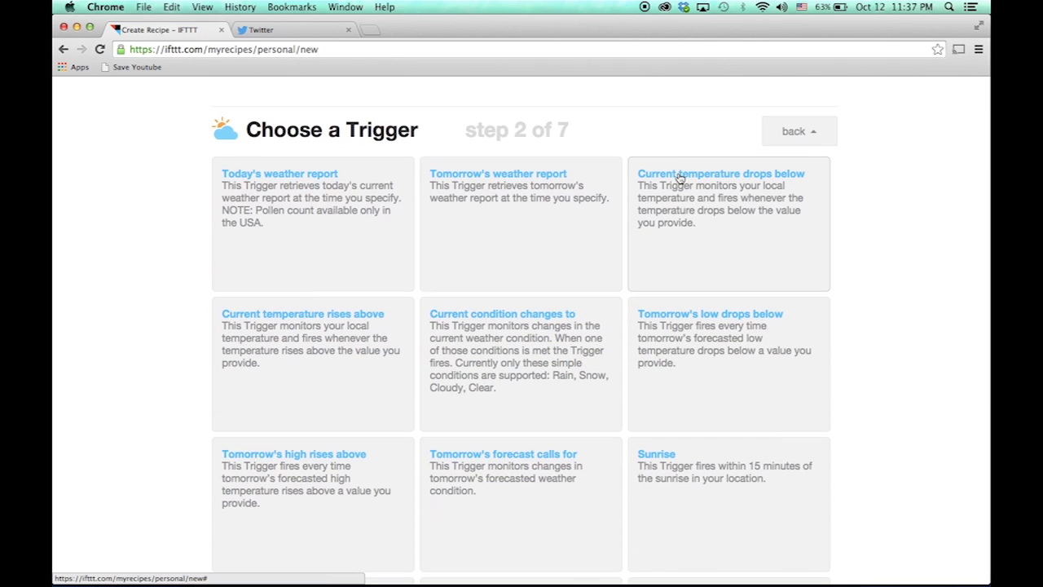
{"action": "left_click", "coordinate": [679, 178]}
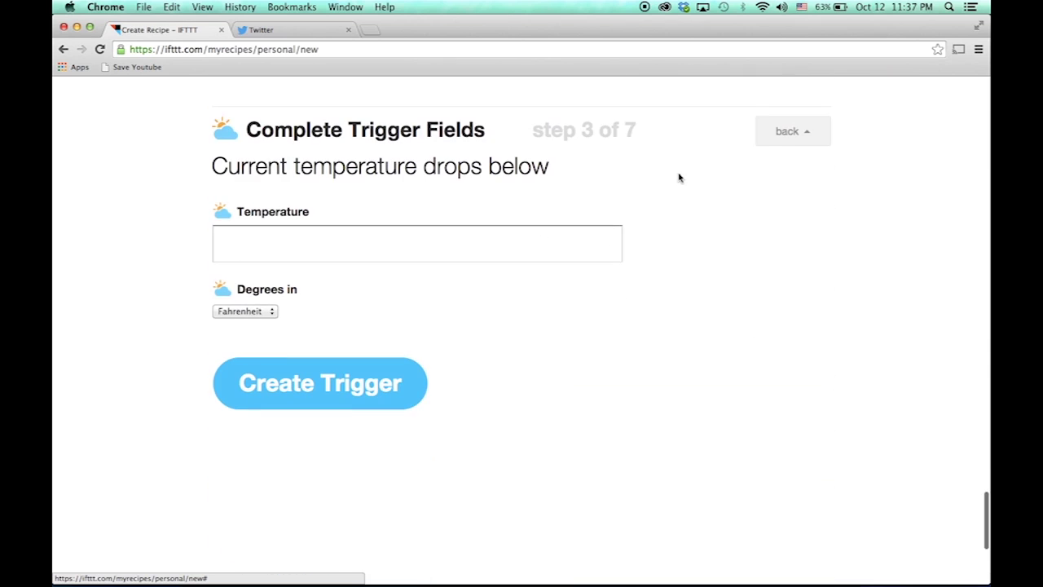
{"action": "left_click", "coordinate": [343, 245]}
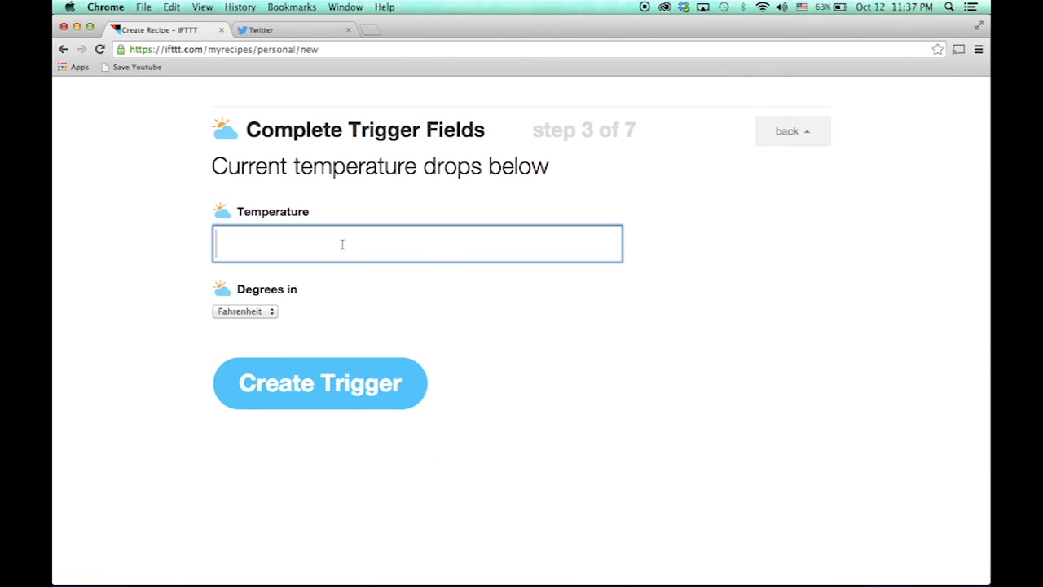
{"action": "type", "text": "35"}
{"action": "left_click", "coordinate": [290, 397]}
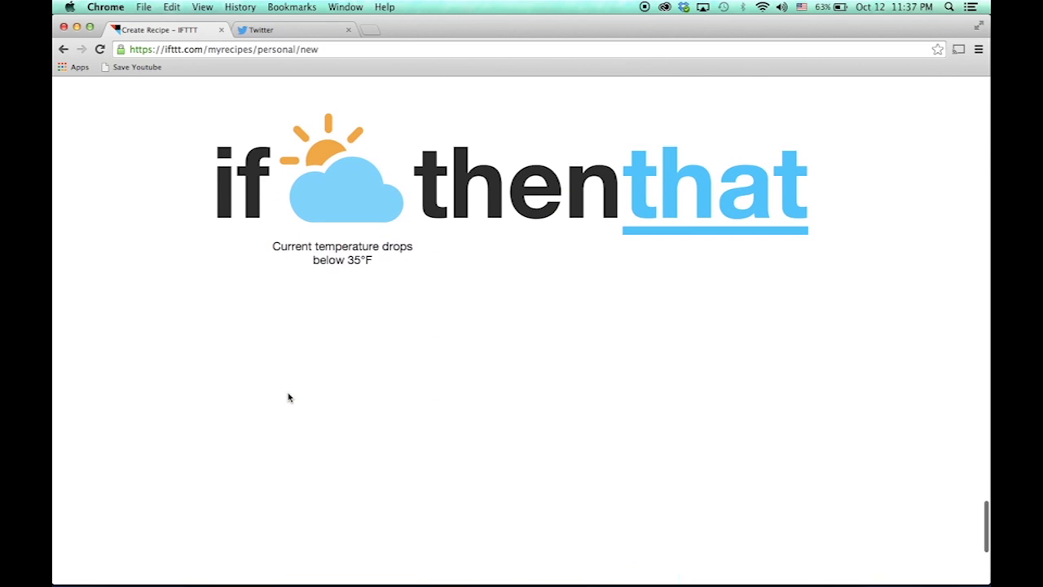
{"action": "left_click", "coordinate": [669, 216]}
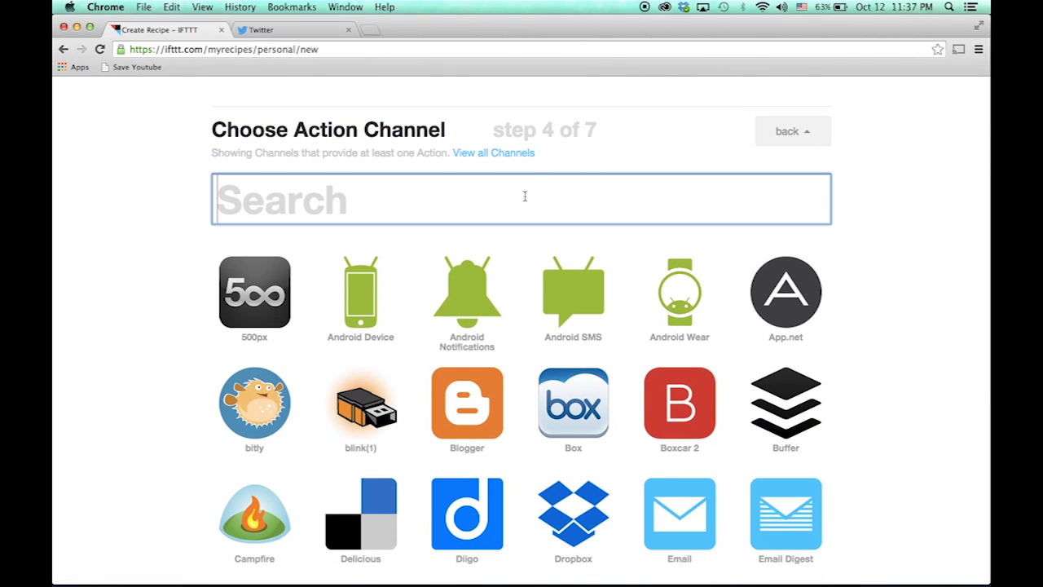
Add Email's 'Send me an email' action titled It's getting colder! and create the recipe.
{"action": "type", "text": "email"}
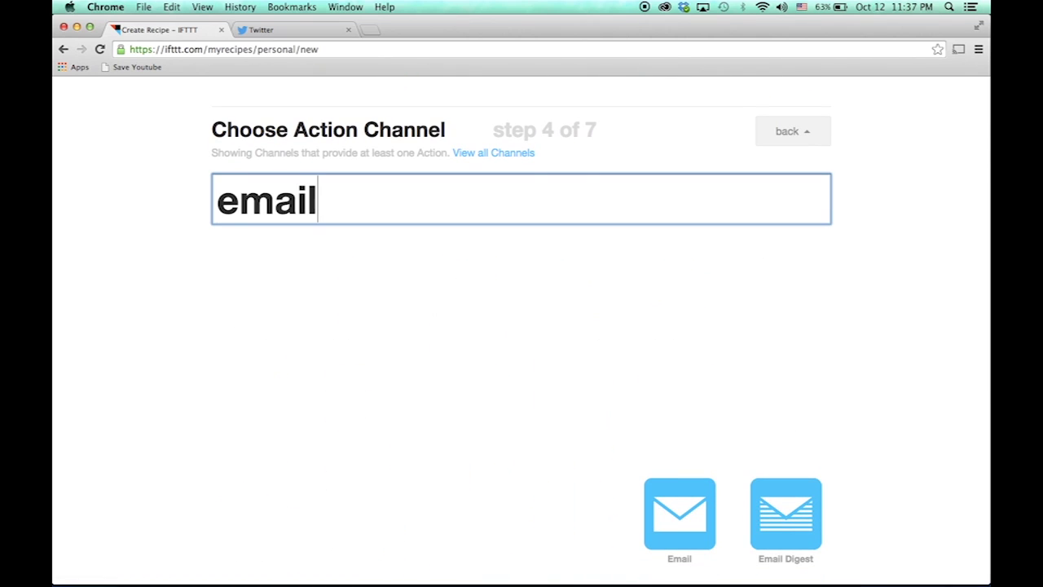
{"action": "left_click", "coordinate": [238, 334]}
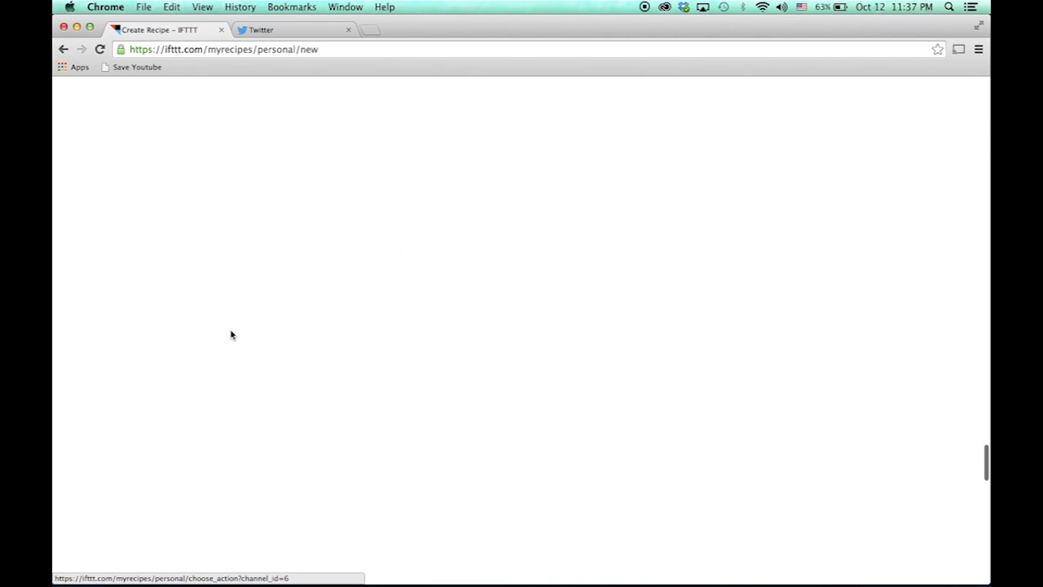
{"action": "left_click", "coordinate": [307, 172]}
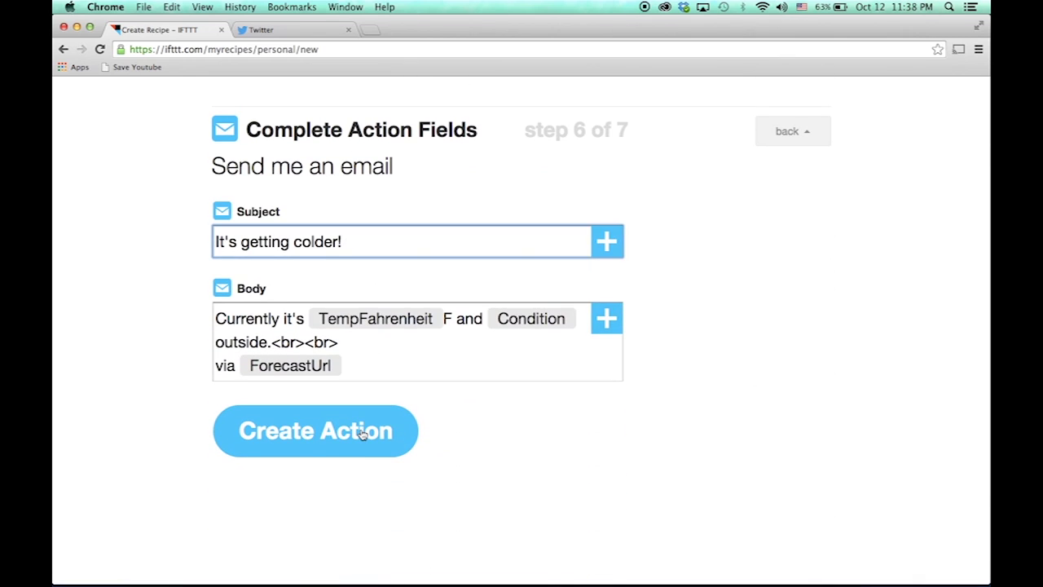
{"action": "left_click", "coordinate": [363, 433]}
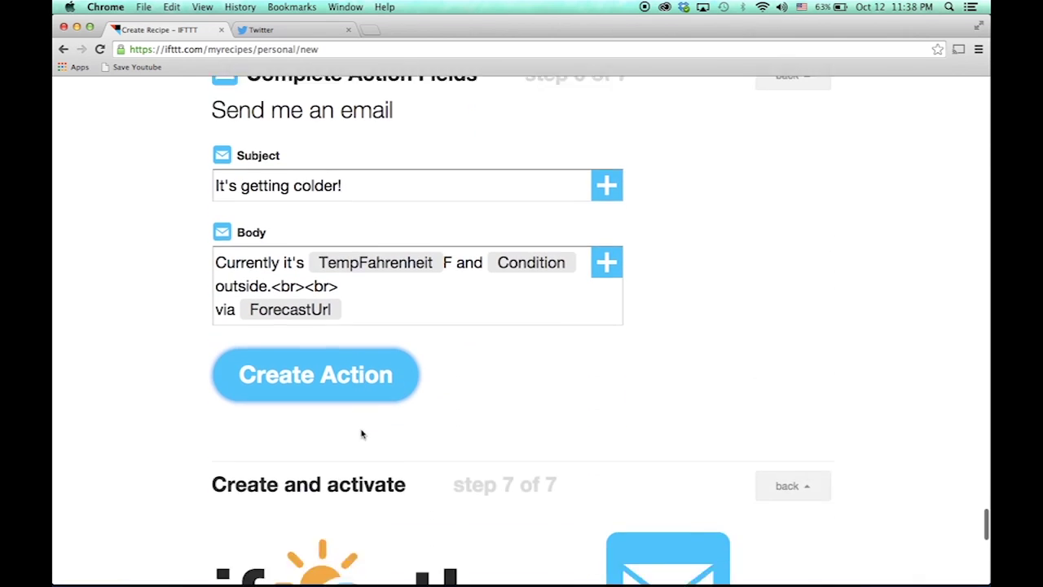
{"action": "left_click", "coordinate": [352, 499]}
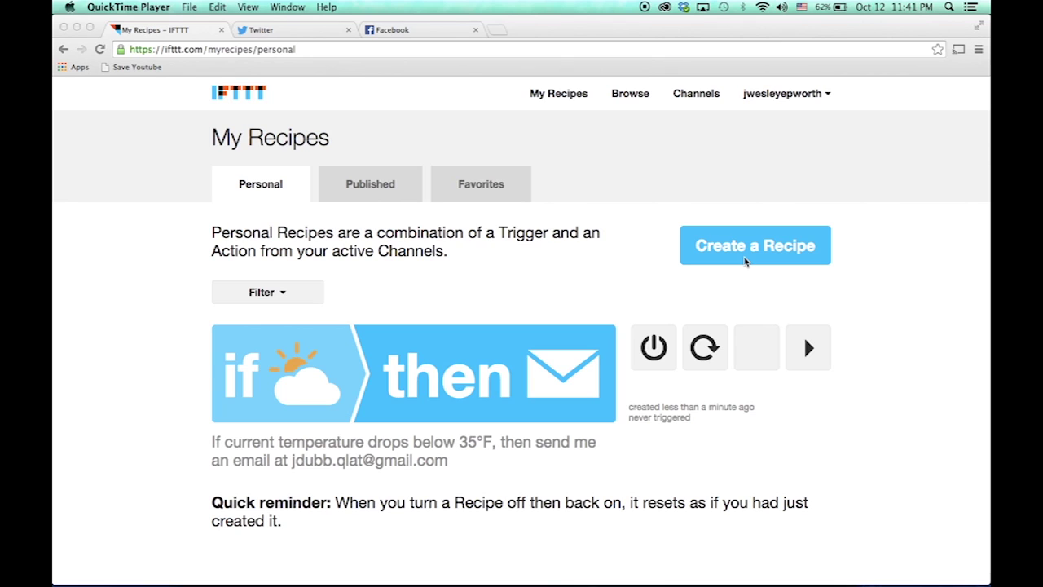
Review the new below-35°F email recipe on the My Recipes Personal page.
{"action": "left_click", "coordinate": [744, 260]}
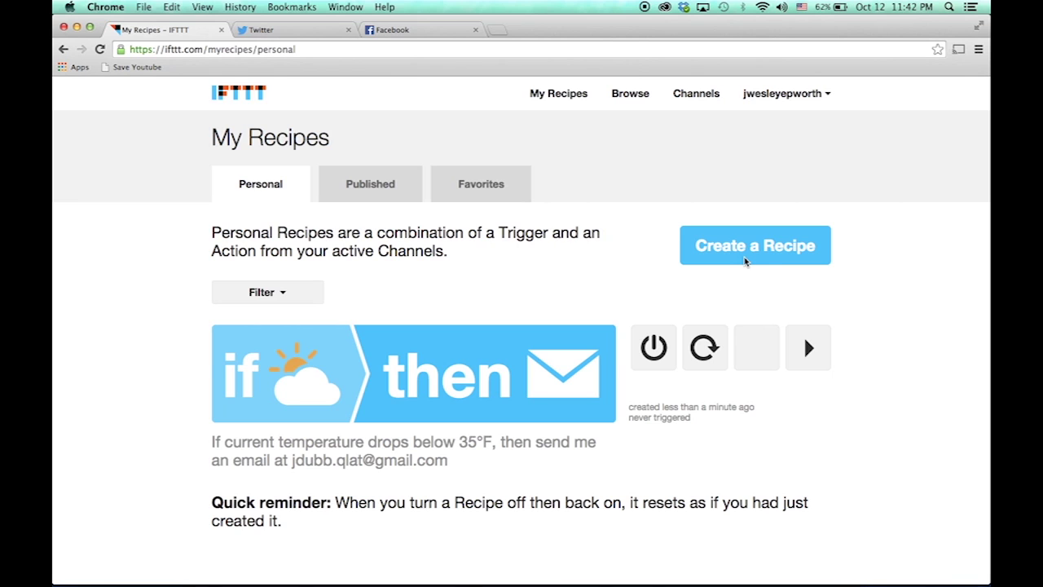
Start a second recipe and choose Facebook from the trigger channel grid.
{"action": "left_click", "coordinate": [744, 260]}
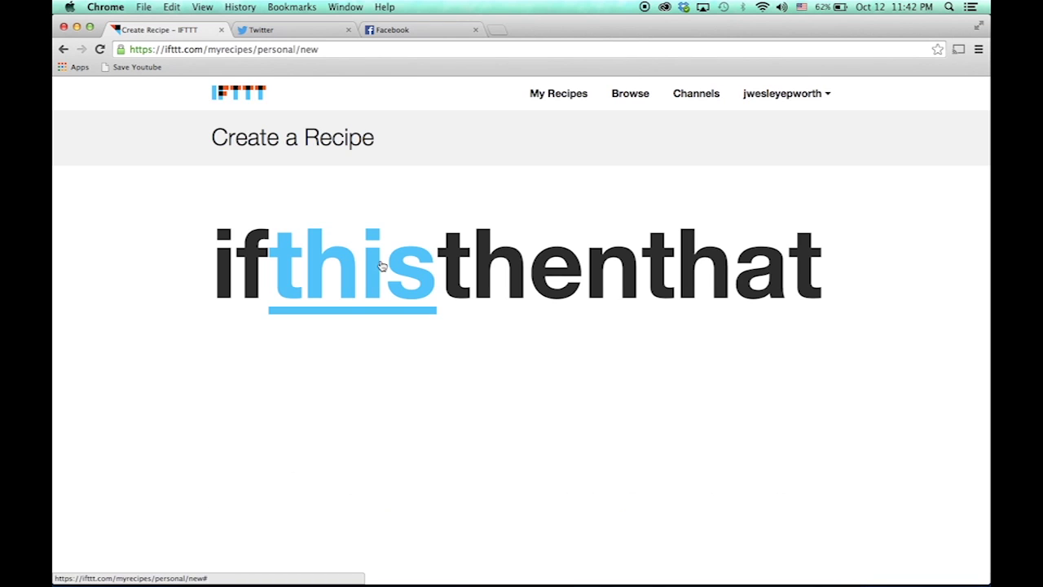
{"action": "left_click", "coordinate": [363, 280]}
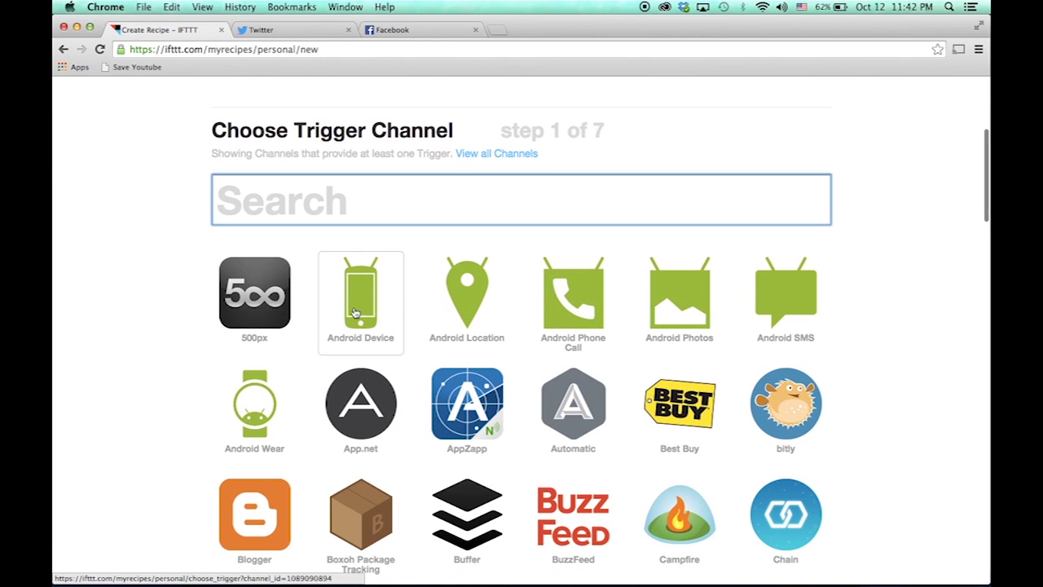
{"action": "scroll", "coordinate": [342, 395], "scroll_direction": "down", "scroll_amount": 10}
{"action": "scroll", "coordinate": [337, 391], "scroll_direction": "down", "scroll_amount": 1}
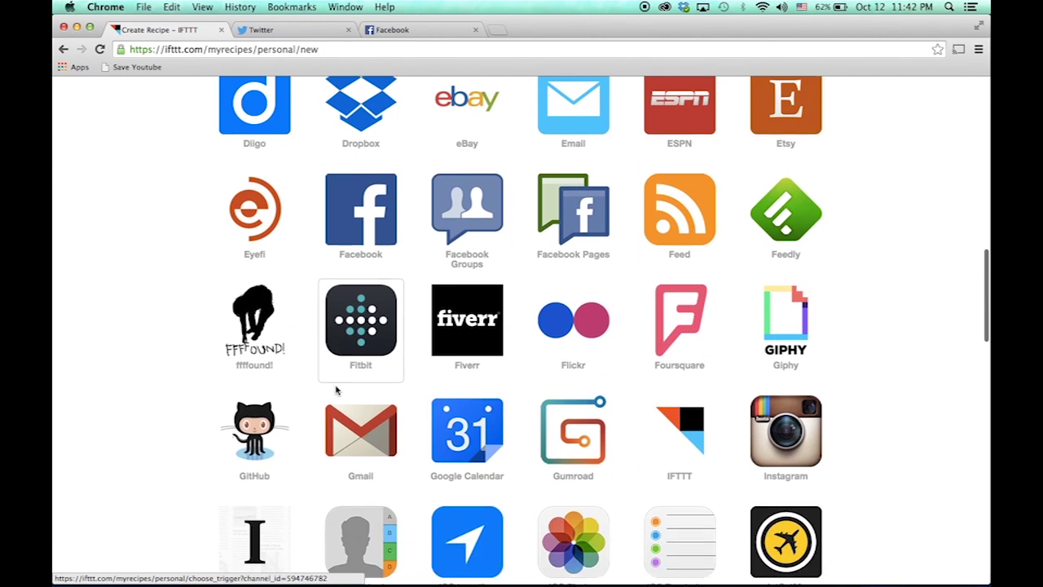
{"action": "scroll", "coordinate": [338, 388], "scroll_direction": "up", "scroll_amount": 2}
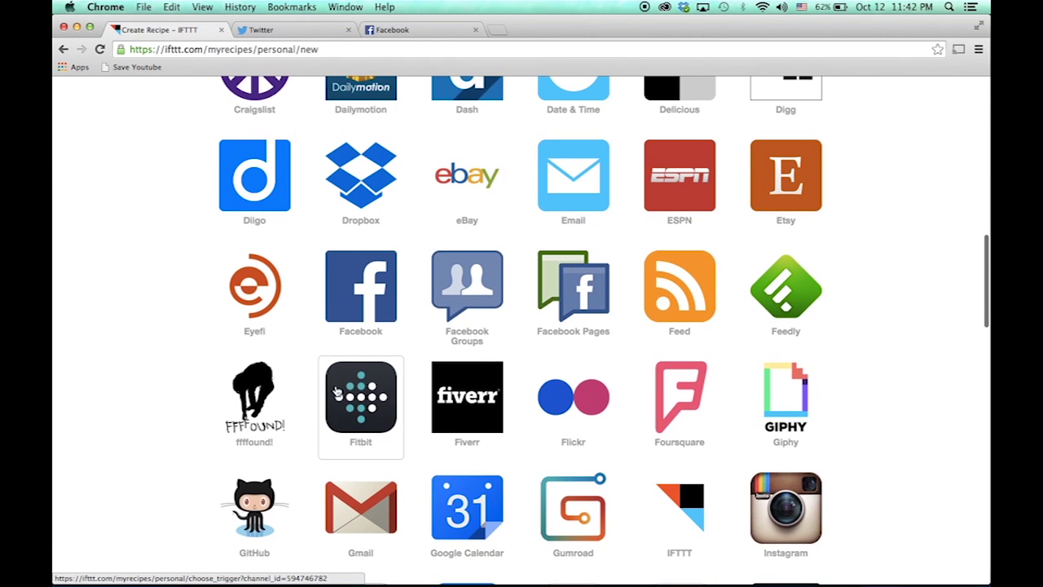
{"action": "left_click", "coordinate": [361, 308]}
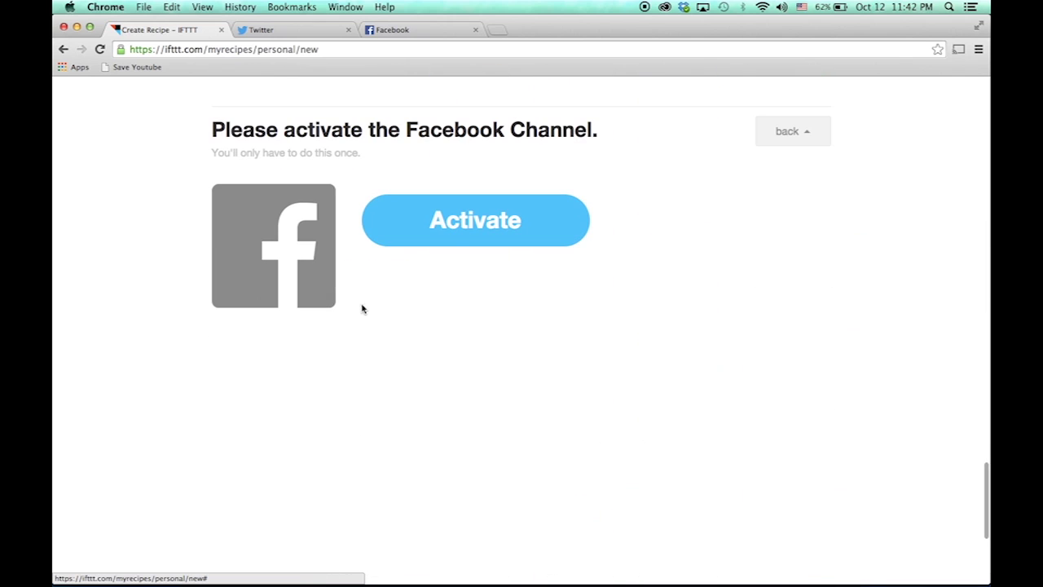
Activate Facebook, approving profile access, posting, and Pages and notifications permissions.
{"action": "left_click", "coordinate": [454, 233]}
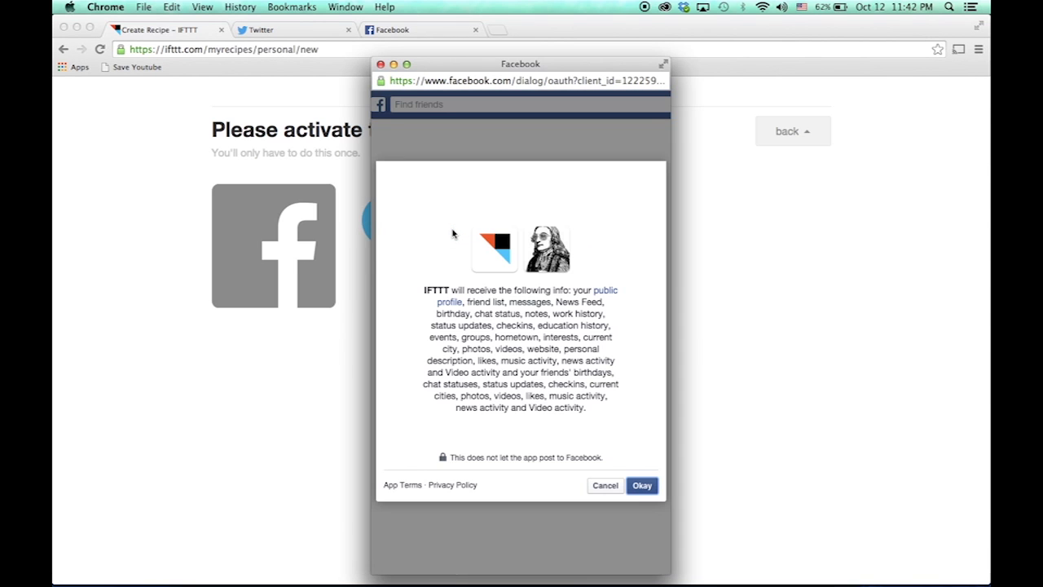
{"action": "left_click", "coordinate": [642, 486]}
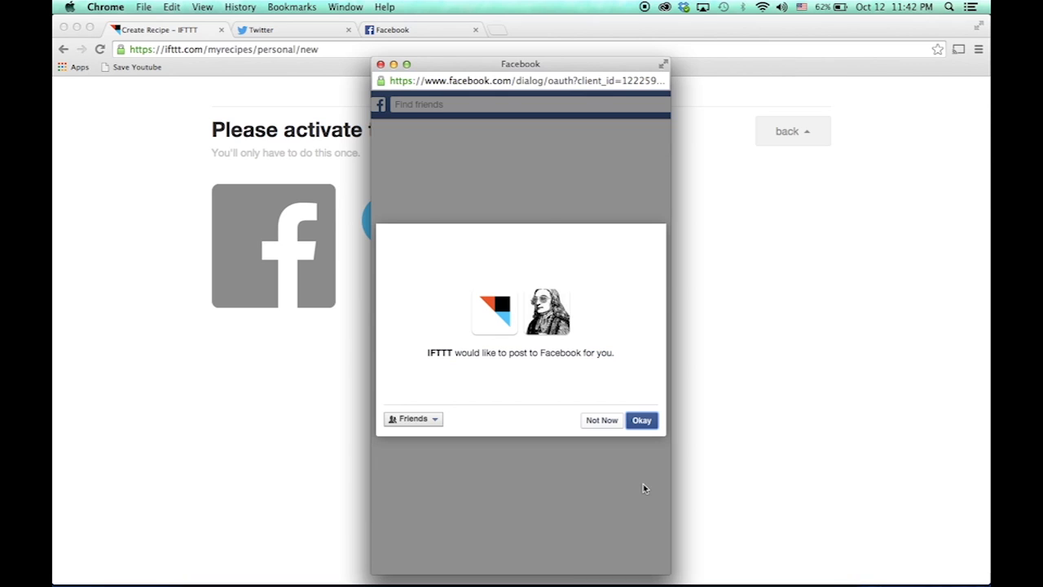
{"action": "left_click", "coordinate": [643, 422]}
{"action": "left_click", "coordinate": [642, 422]}
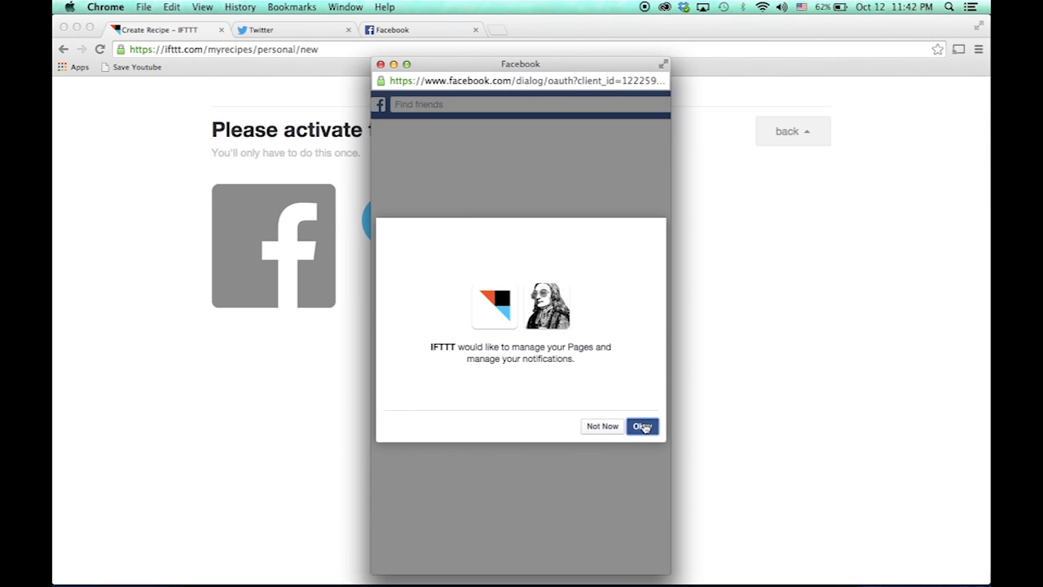
{"action": "left_click", "coordinate": [548, 303]}
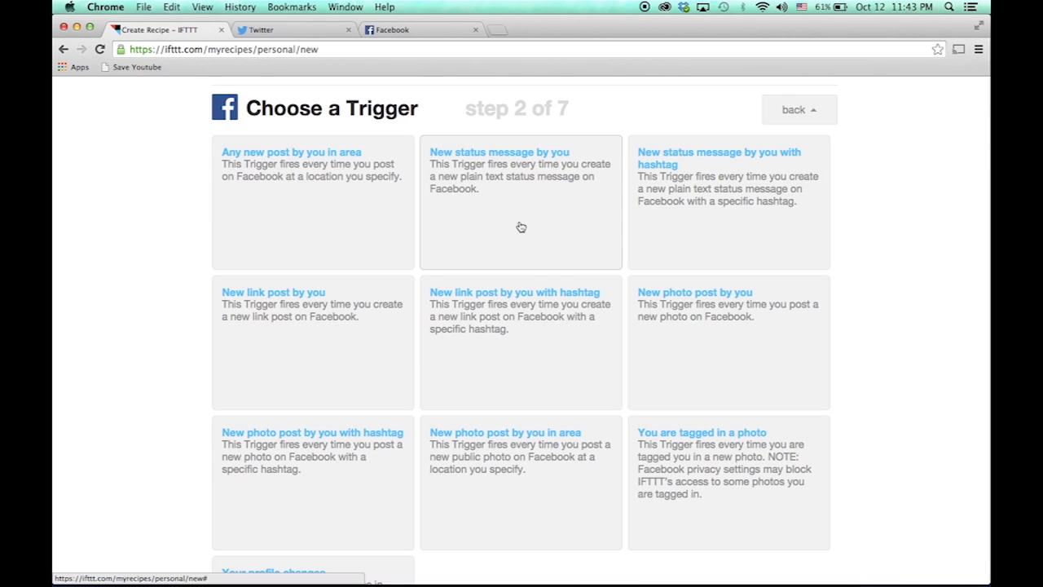
Choose the 'Your profile changes' trigger watching the Profile Picture field.
{"action": "scroll", "coordinate": [521, 226], "scroll_direction": "down", "scroll_amount": 5}
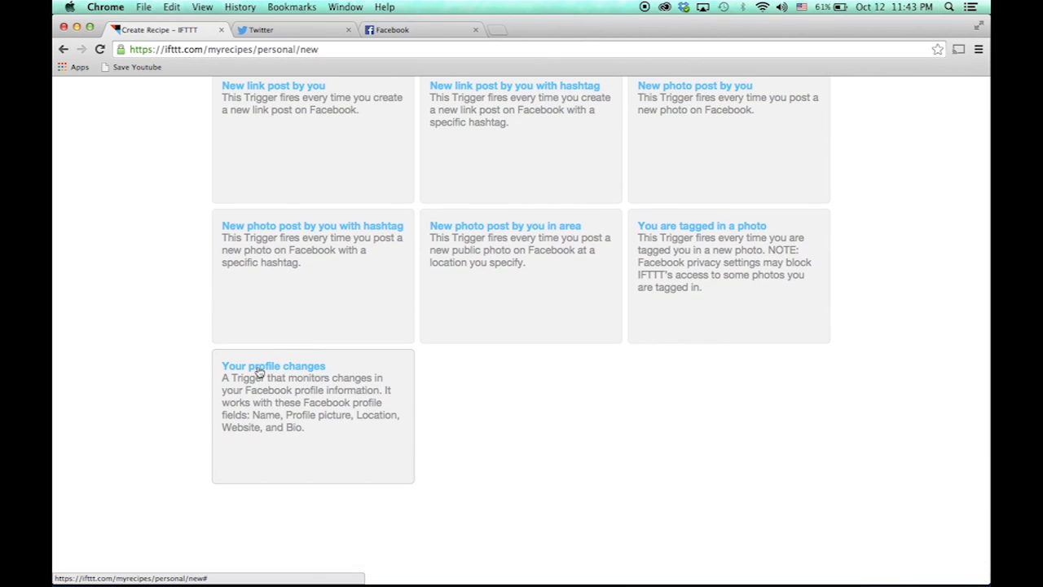
{"action": "left_click", "coordinate": [259, 372]}
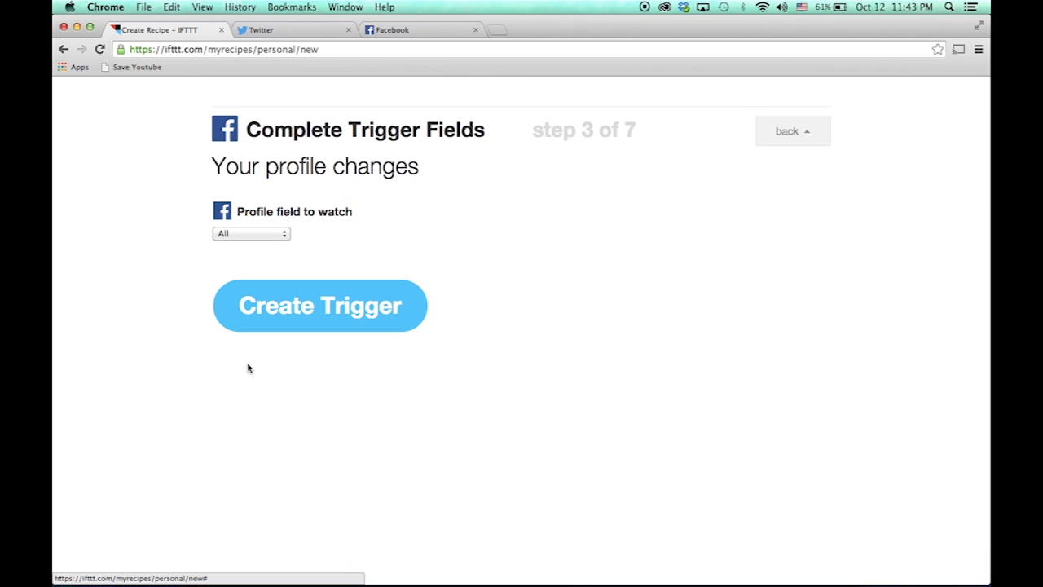
{"action": "left_click", "coordinate": [259, 236]}
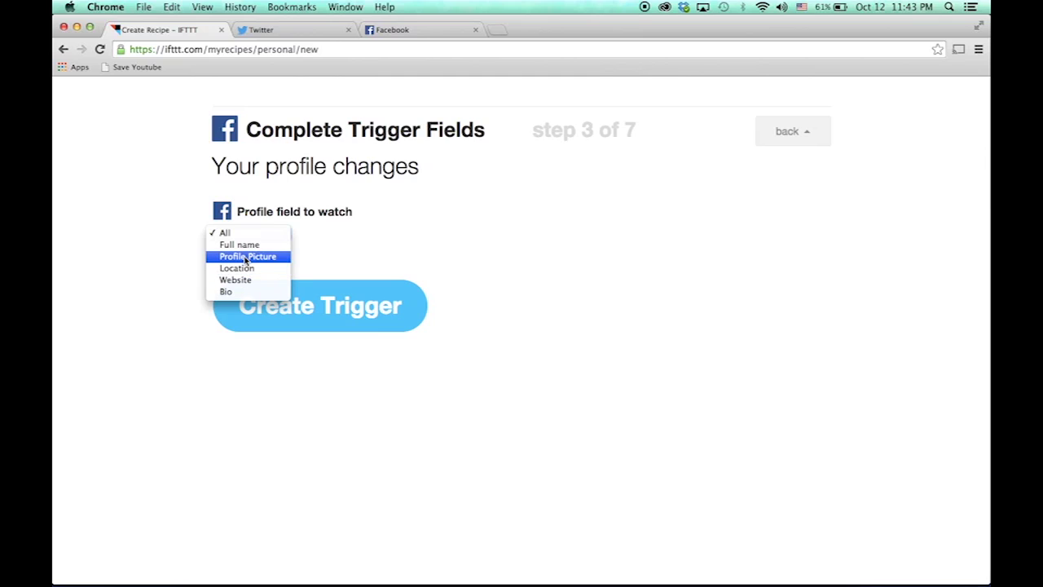
{"action": "left_click", "coordinate": [246, 258]}
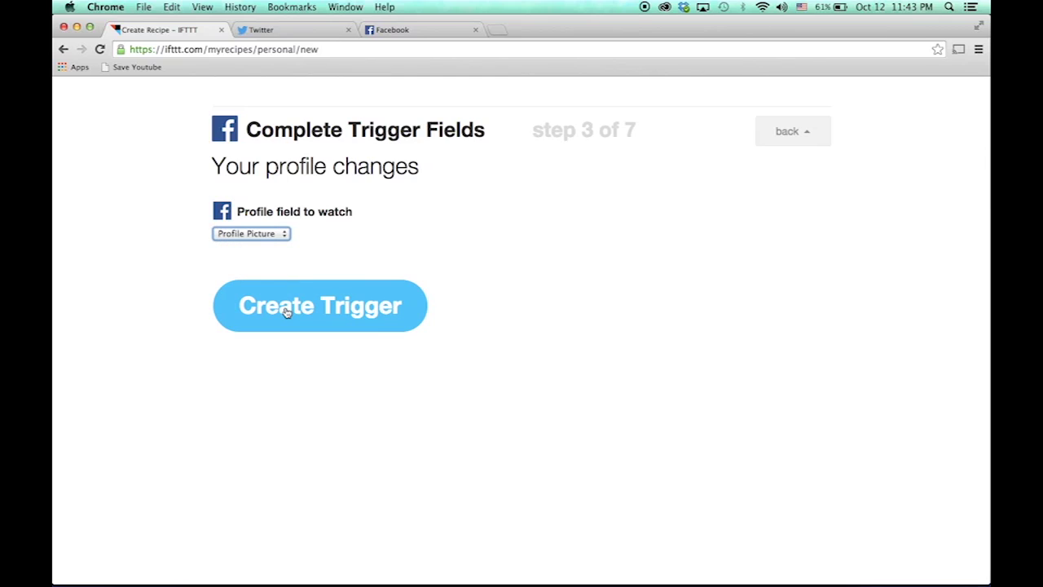
Save the Facebook trigger and pick Twitter as the action channel.
{"action": "left_click", "coordinate": [286, 312]}
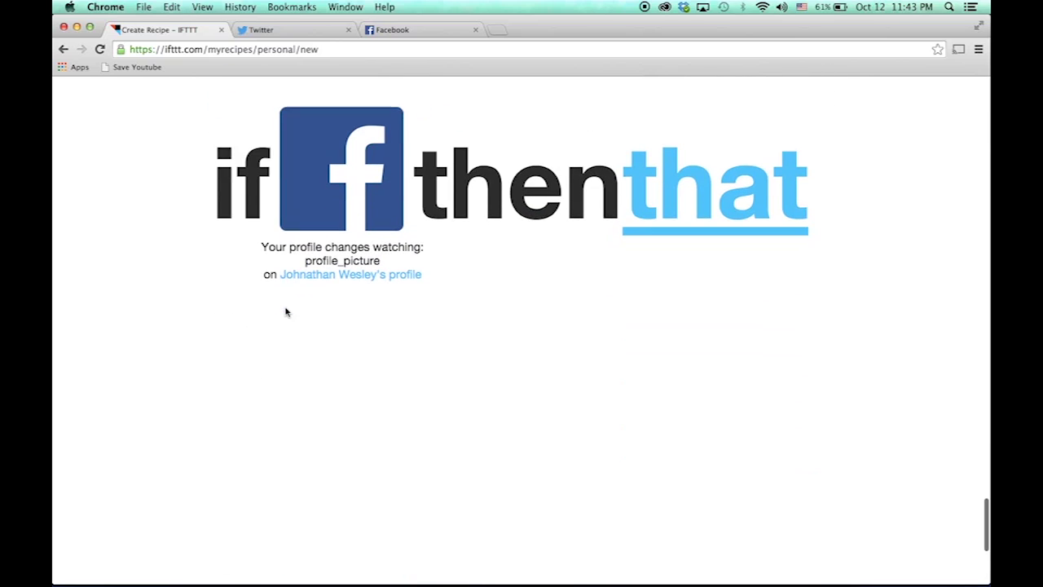
{"action": "left_click", "coordinate": [727, 190]}
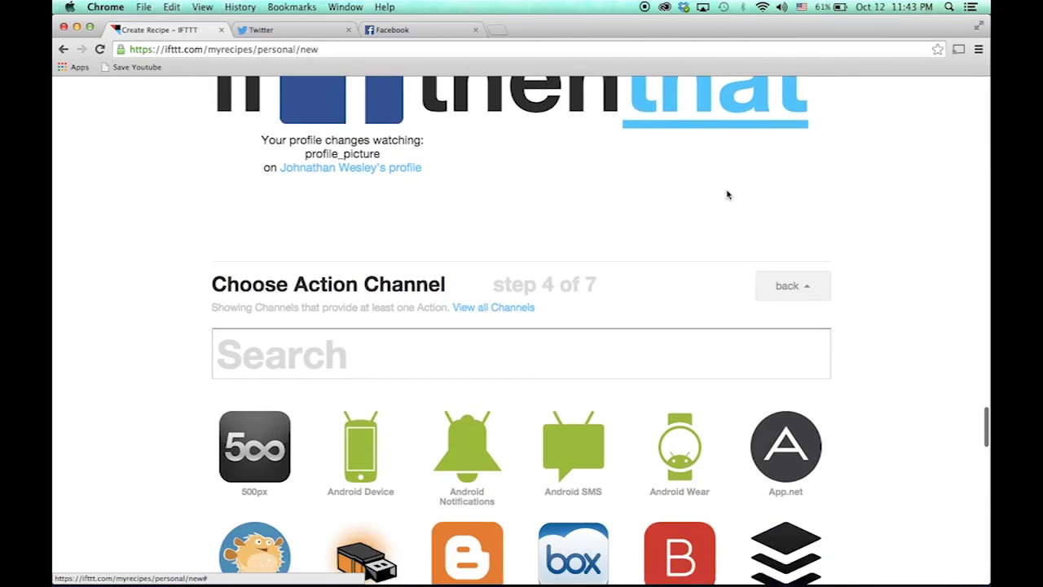
{"action": "scroll", "coordinate": [517, 358], "scroll_direction": "down", "scroll_amount": 5}
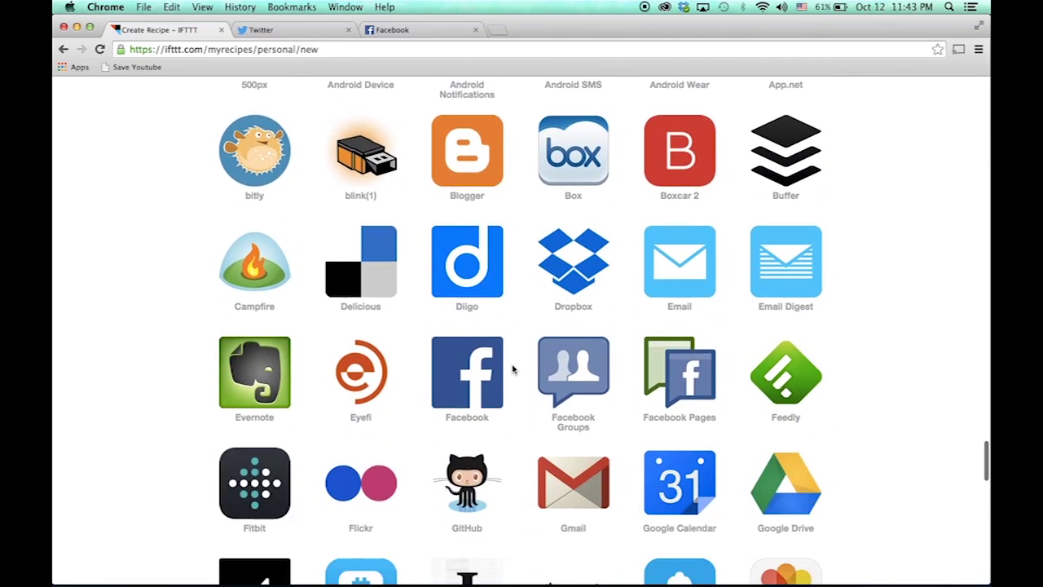
{"action": "scroll", "coordinate": [513, 370], "scroll_direction": "down", "scroll_amount": 4}
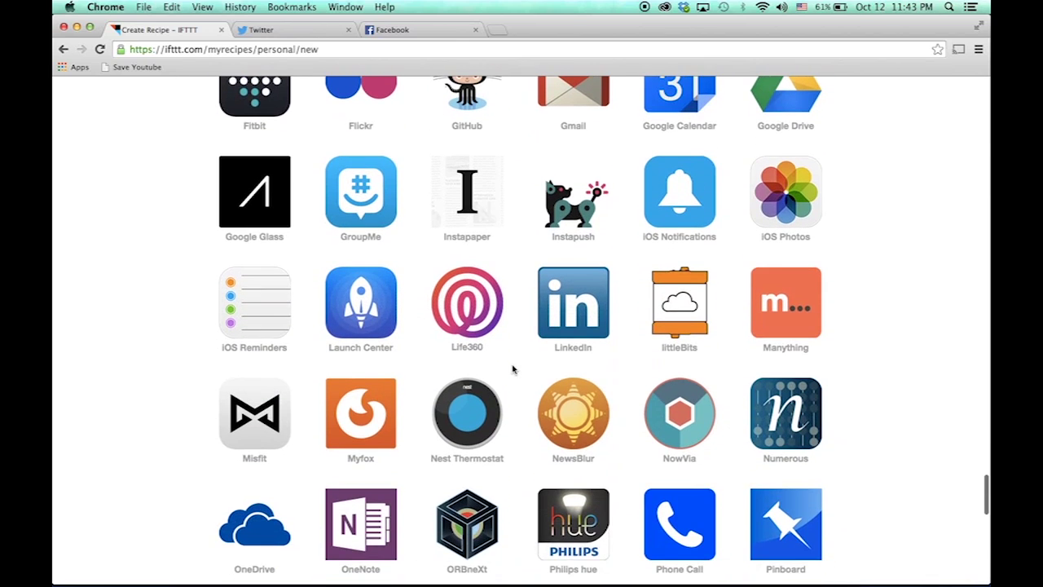
{"action": "scroll", "coordinate": [513, 369], "scroll_direction": "down", "scroll_amount": 8}
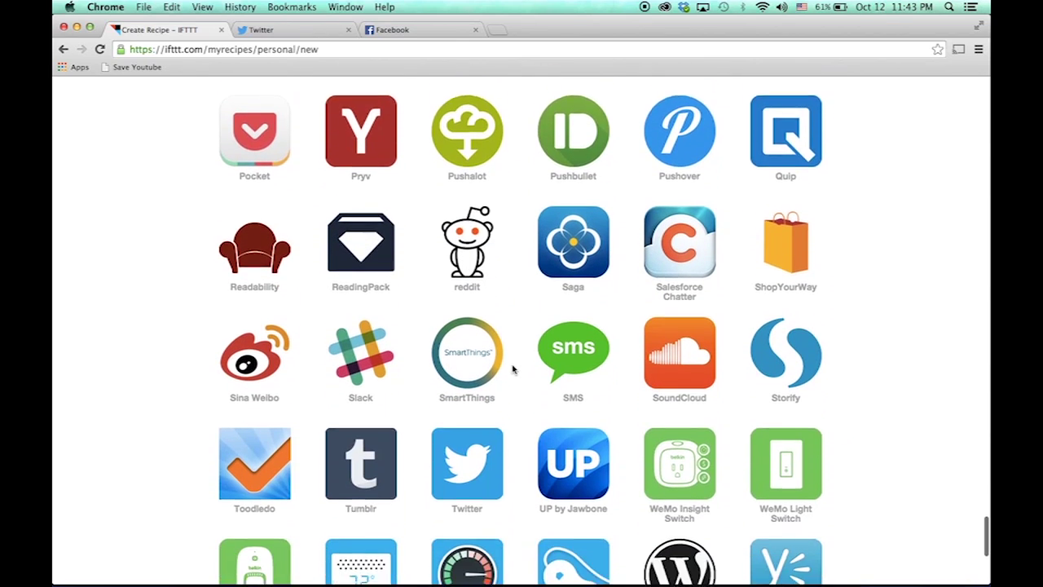
{"action": "left_click", "coordinate": [483, 350]}
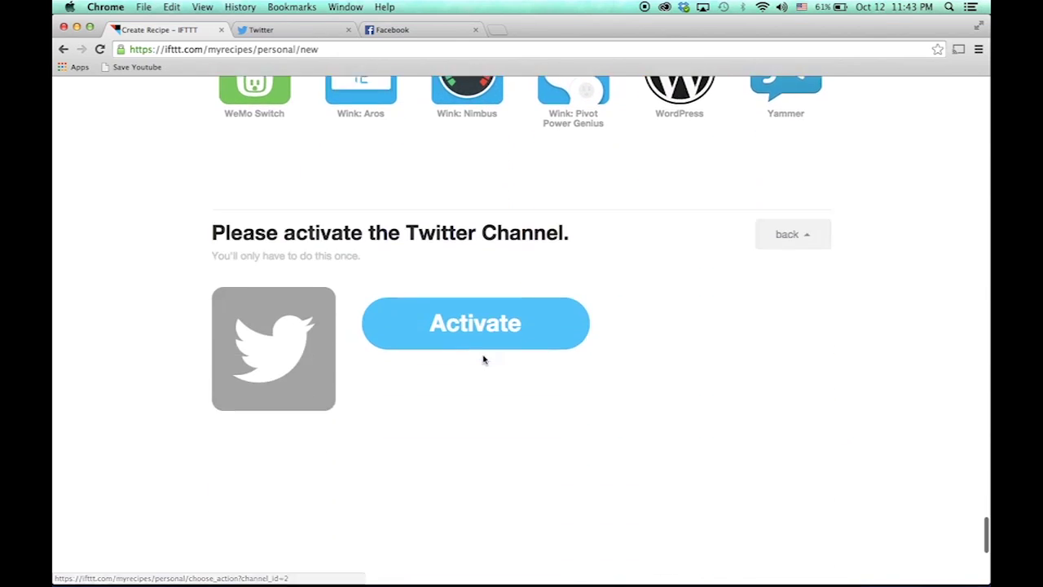
Authorize Twitter, add the Update profile picture action, and create the recipe.
{"action": "left_click", "coordinate": [453, 222]}
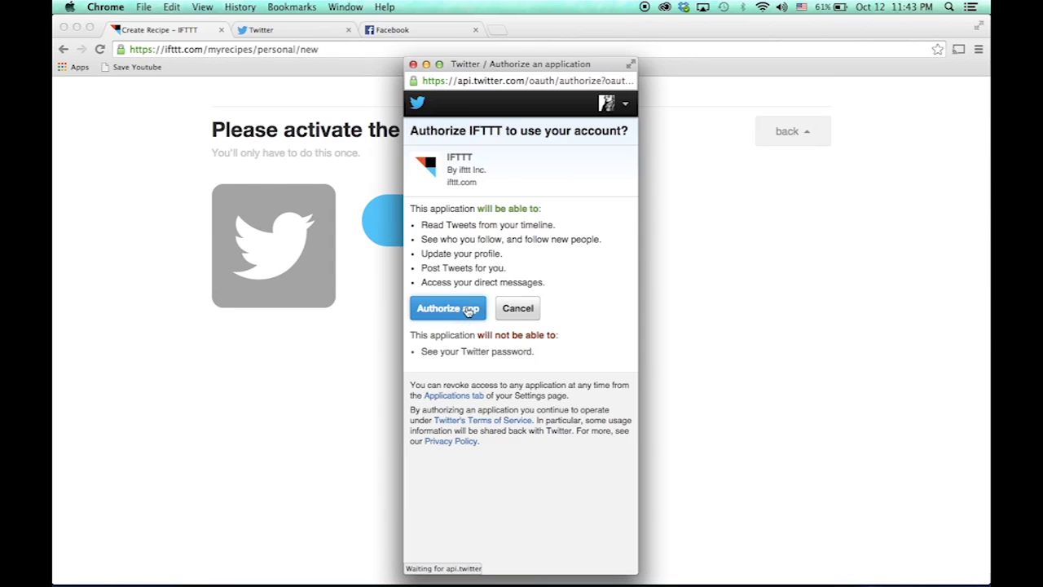
{"action": "left_click", "coordinate": [467, 308]}
{"action": "left_click", "coordinate": [482, 310]}
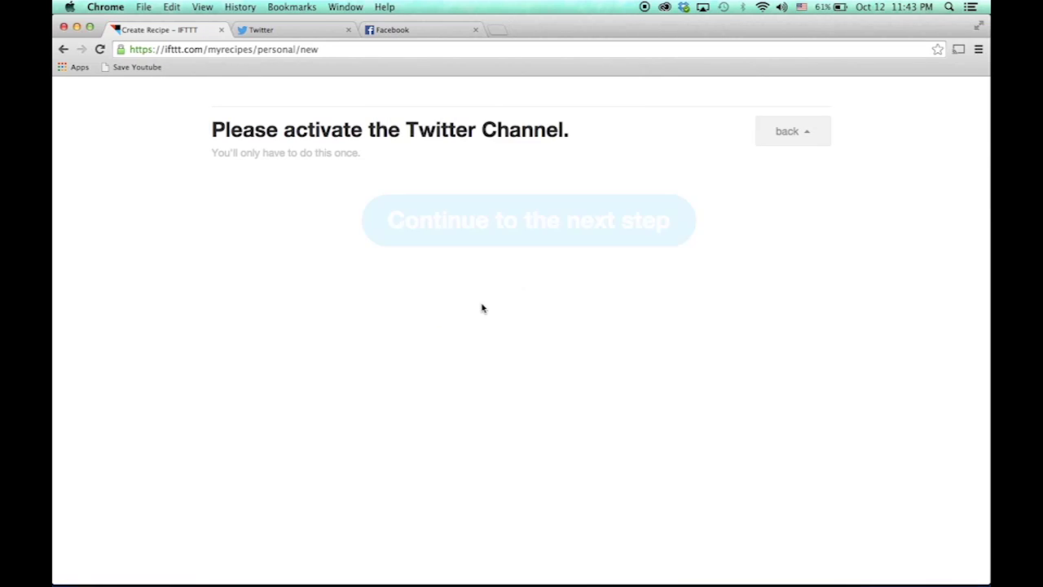
{"action": "left_click", "coordinate": [500, 221]}
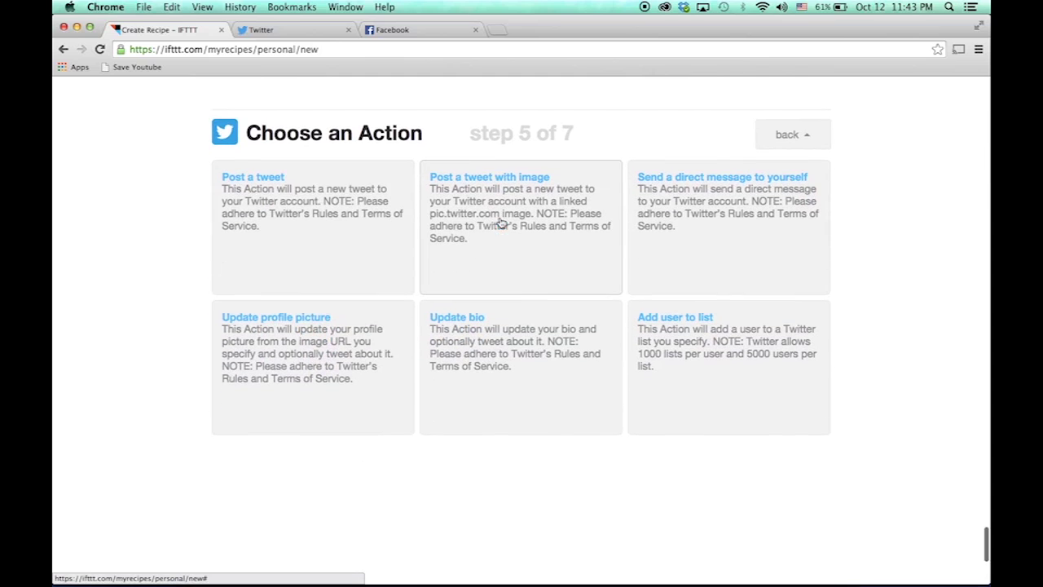
{"action": "left_click", "coordinate": [279, 348]}
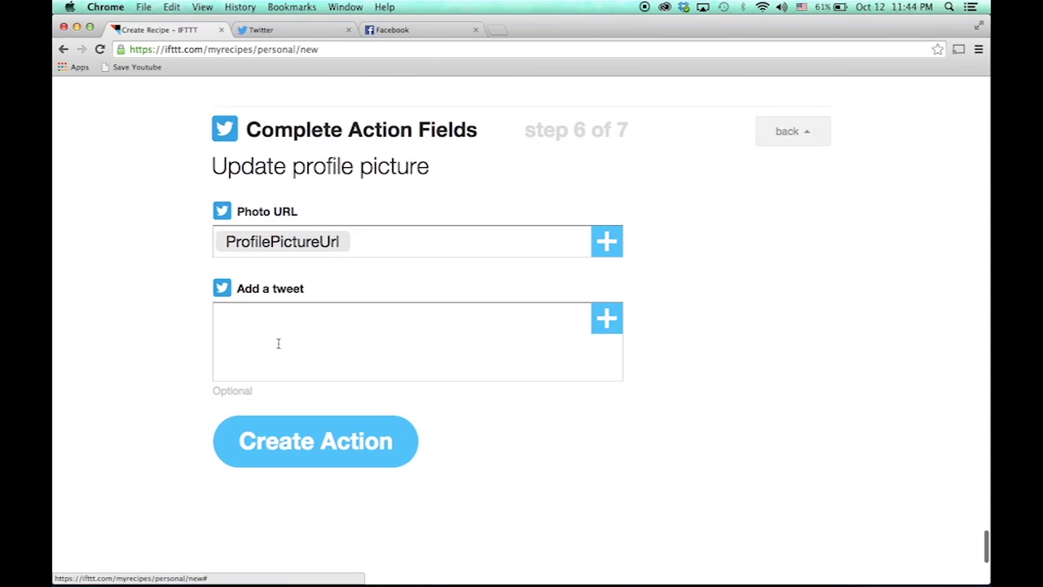
{"action": "left_click", "coordinate": [352, 441]}
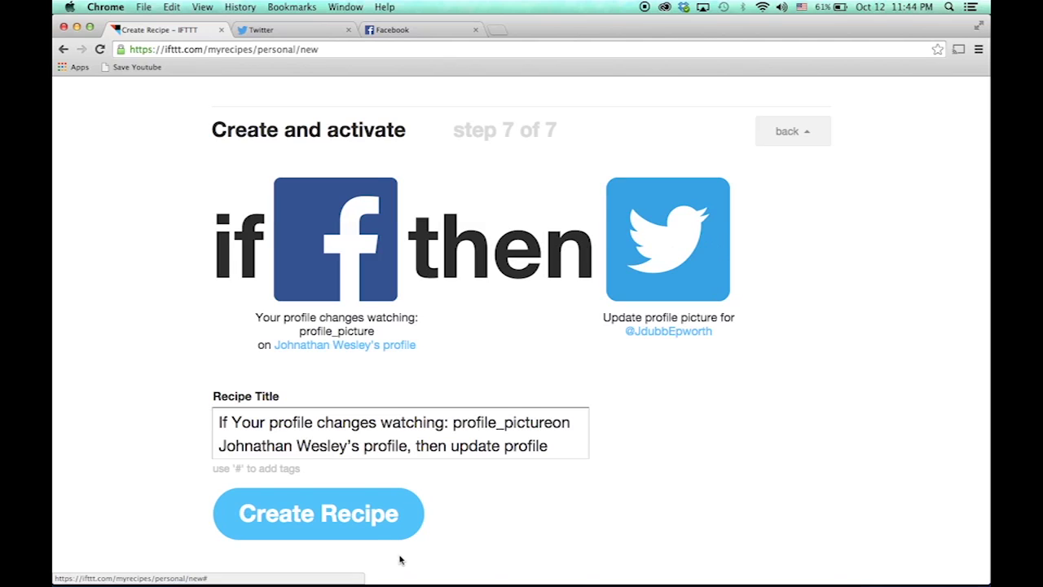
{"action": "left_click", "coordinate": [366, 526]}
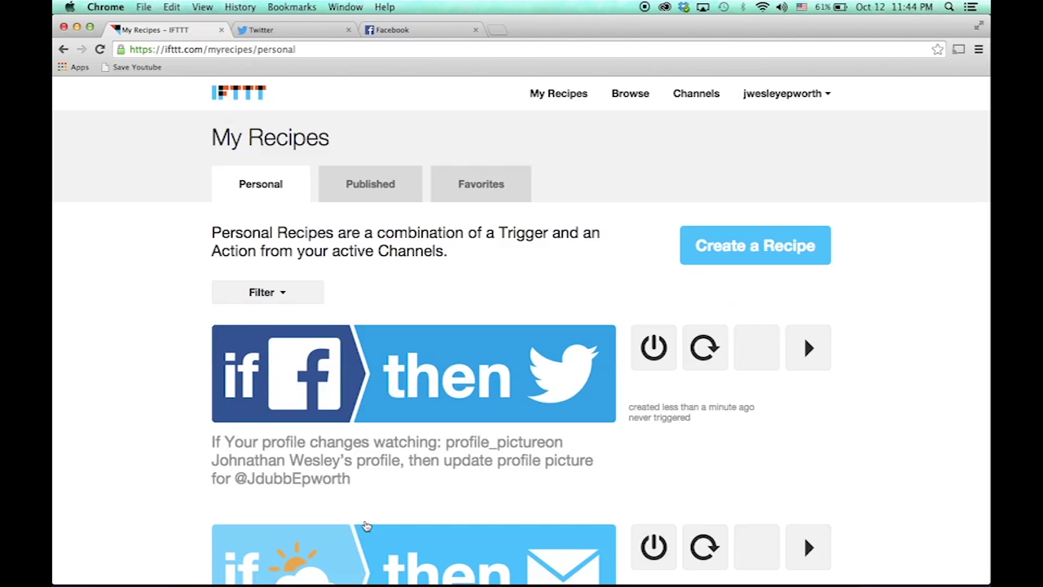
Begin a new recipe with Twitter's 'New tweet by you' trigger and Facebook as the action channel.
{"action": "left_click", "coordinate": [709, 251]}
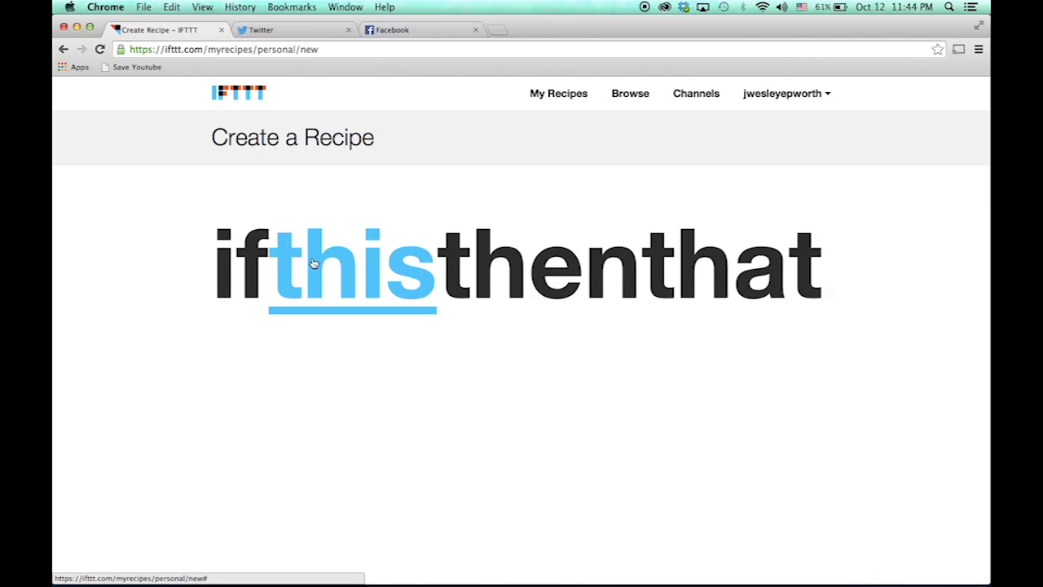
{"action": "left_click", "coordinate": [313, 262]}
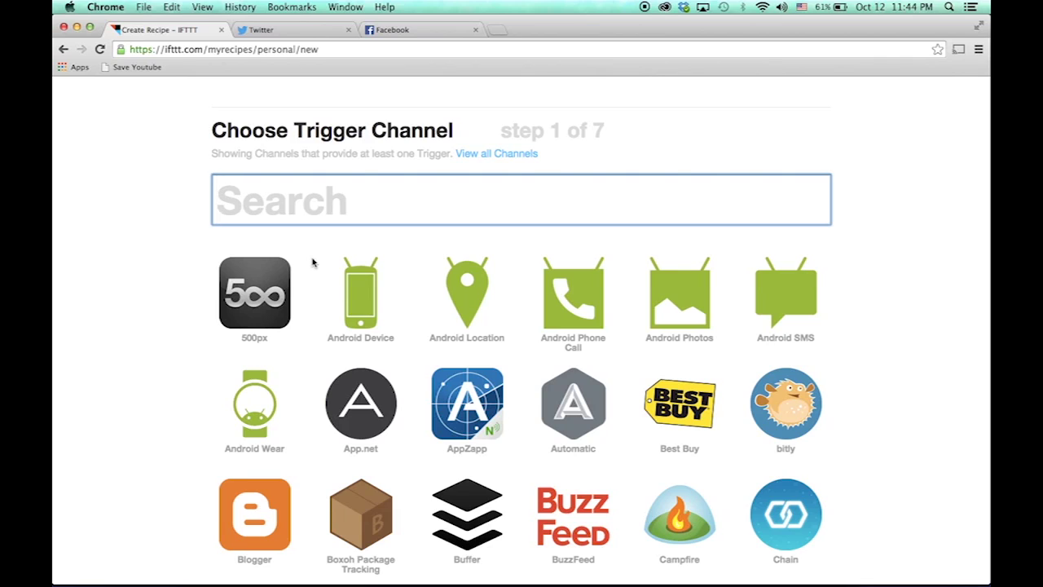
{"action": "type", "text": "twi"}
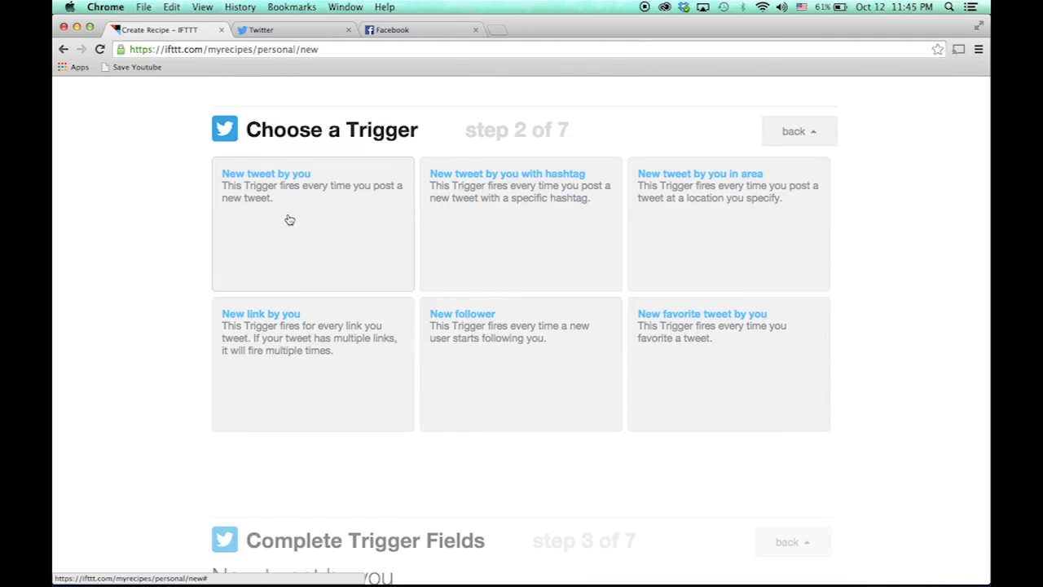
{"action": "left_click", "coordinate": [287, 340]}
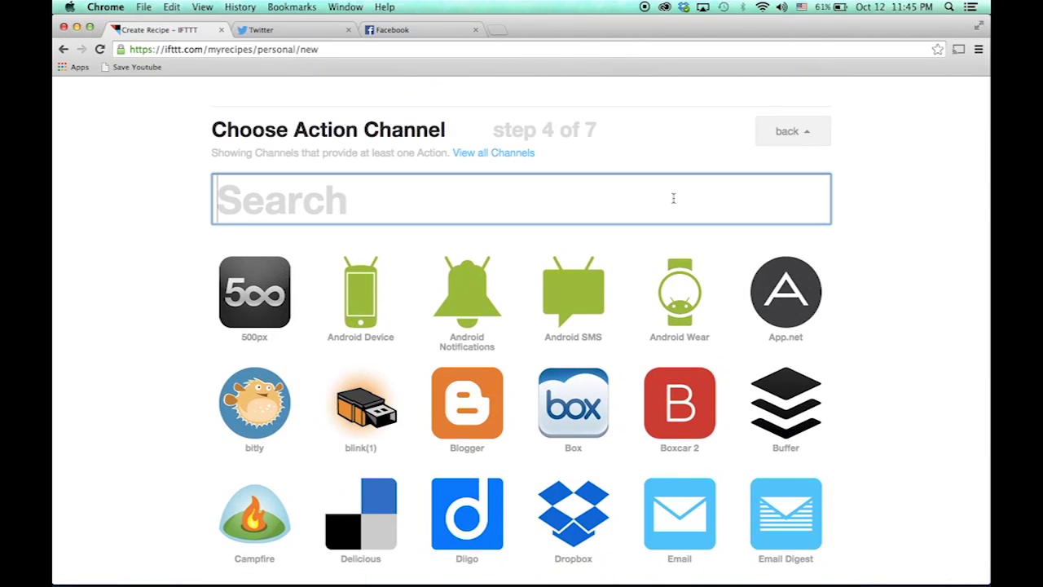
{"action": "type", "text": "face"}
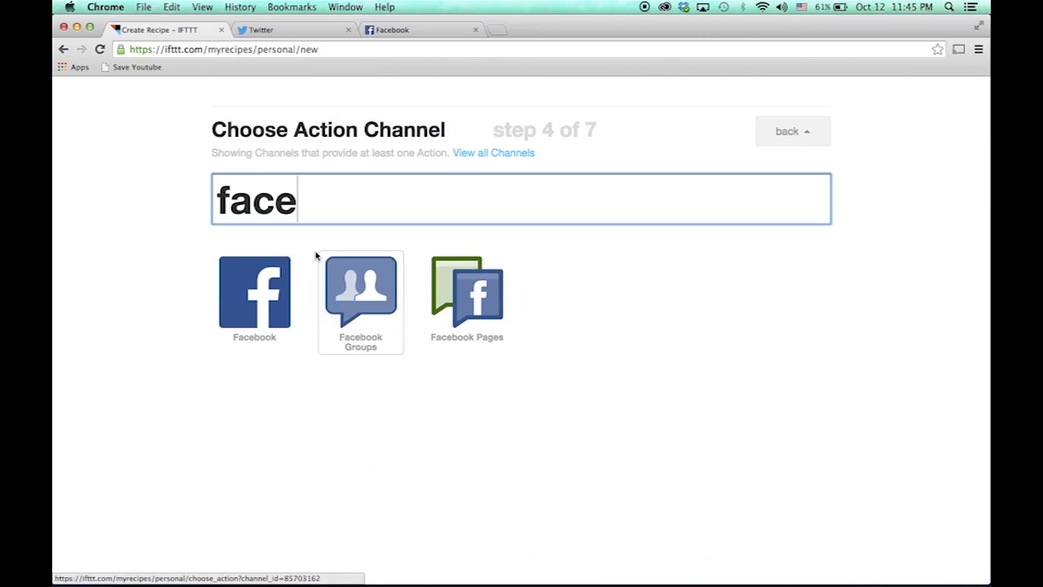
{"action": "left_click", "coordinate": [256, 280]}
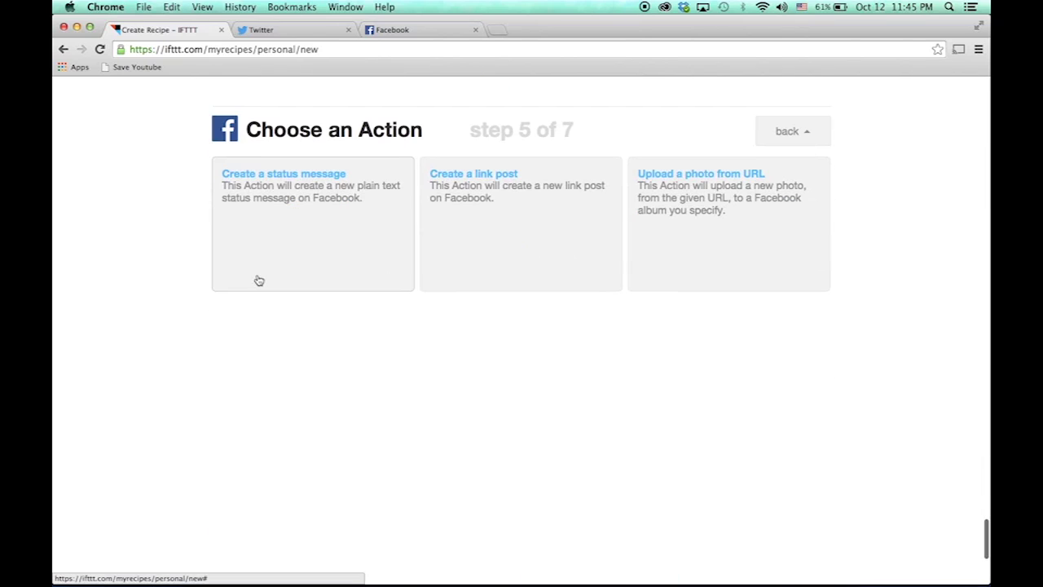
Make the Facebook status message post the tweet's Text ingredient and create the action.
{"action": "left_click", "coordinate": [292, 240]}
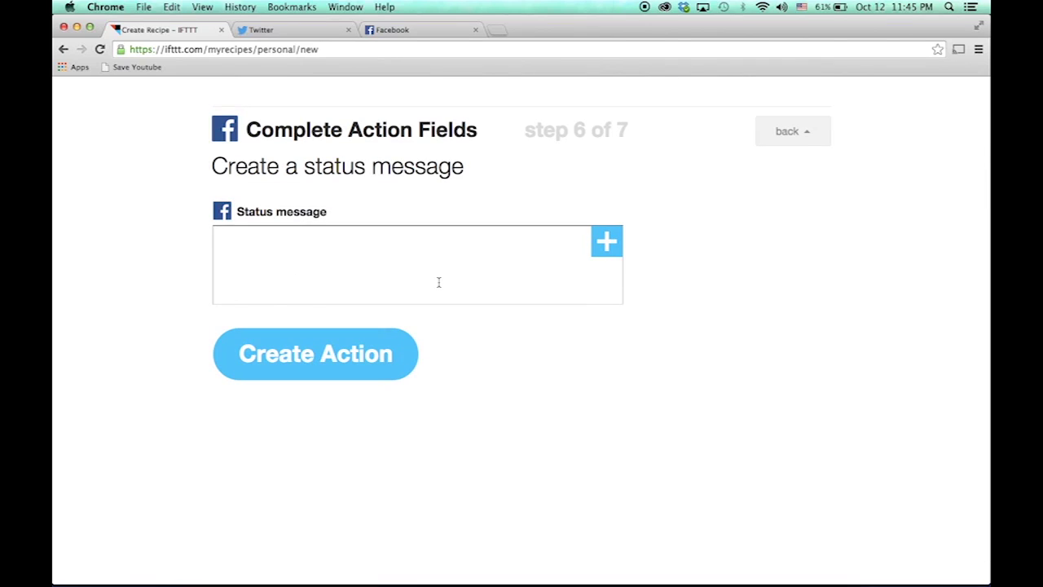
{"action": "left_click", "coordinate": [438, 282]}
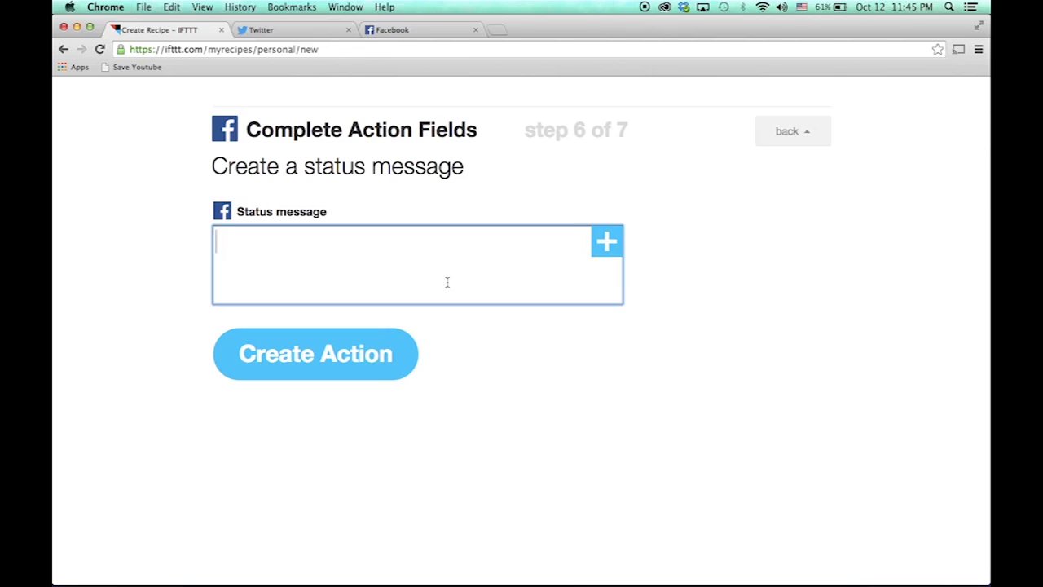
{"action": "left_click", "coordinate": [611, 253]}
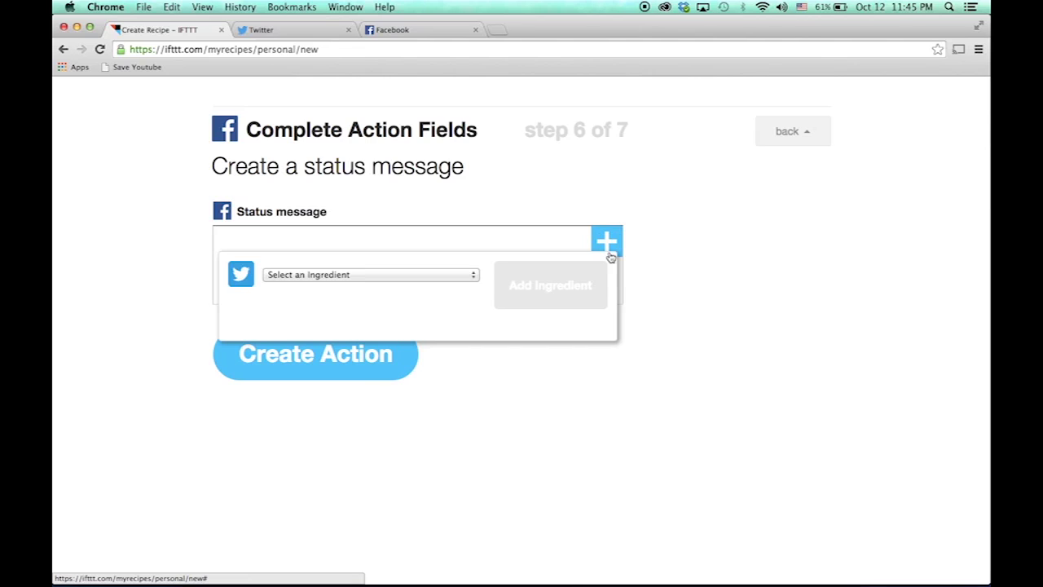
{"action": "left_click", "coordinate": [427, 277]}
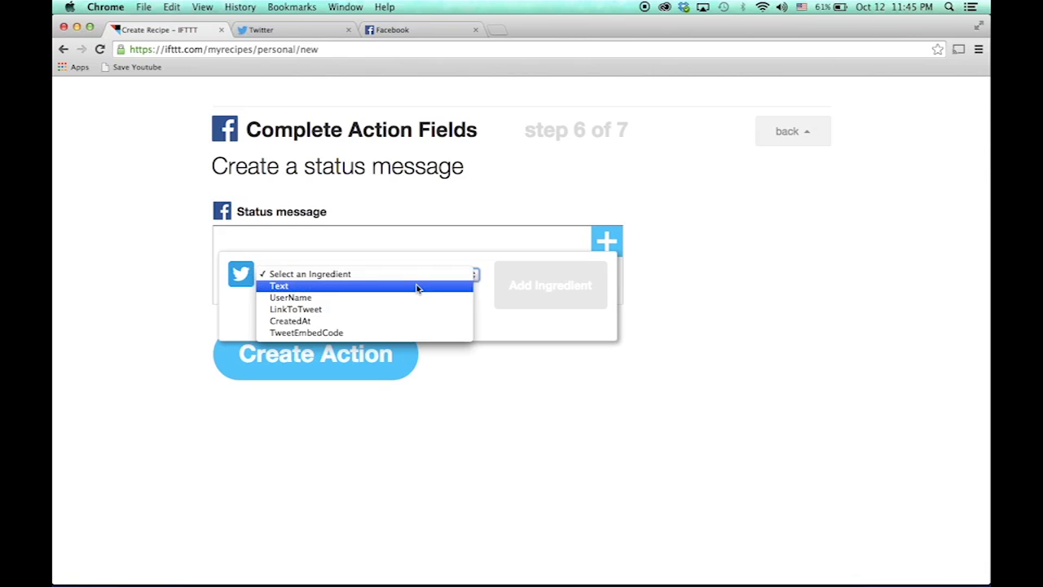
{"action": "left_click", "coordinate": [416, 287]}
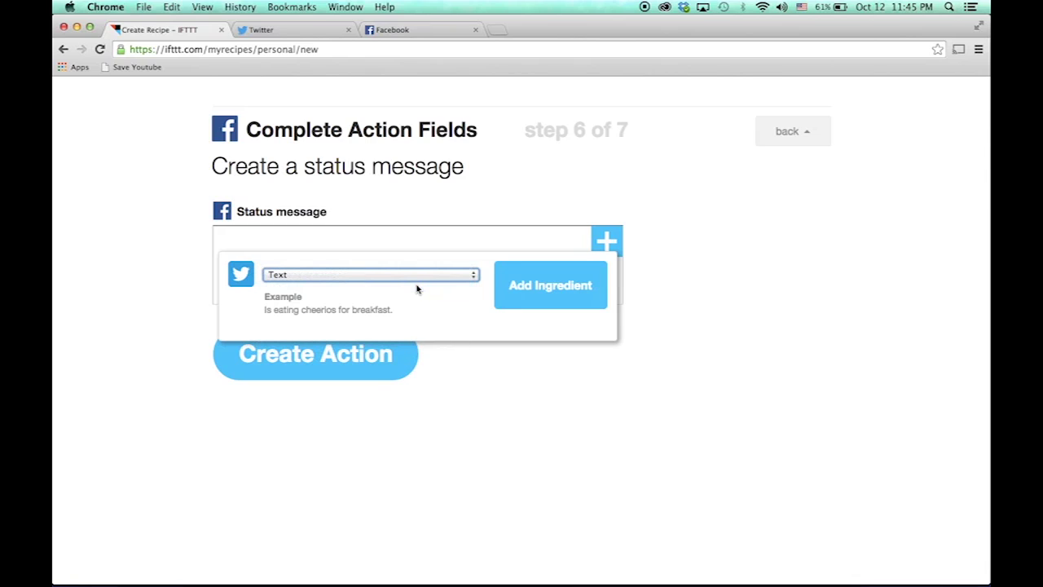
{"action": "left_click", "coordinate": [542, 284]}
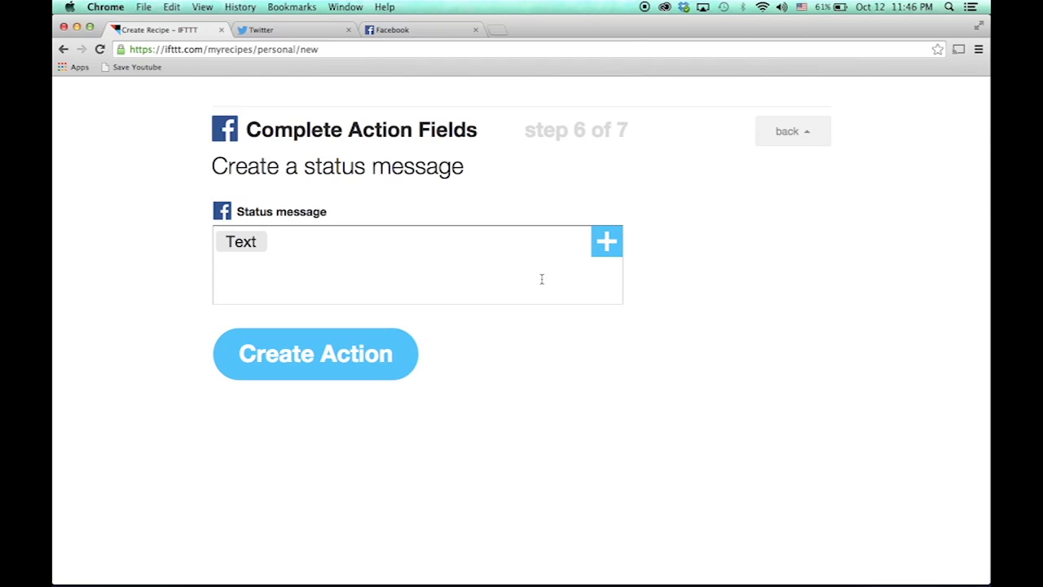
{"action": "left_click", "coordinate": [291, 364]}
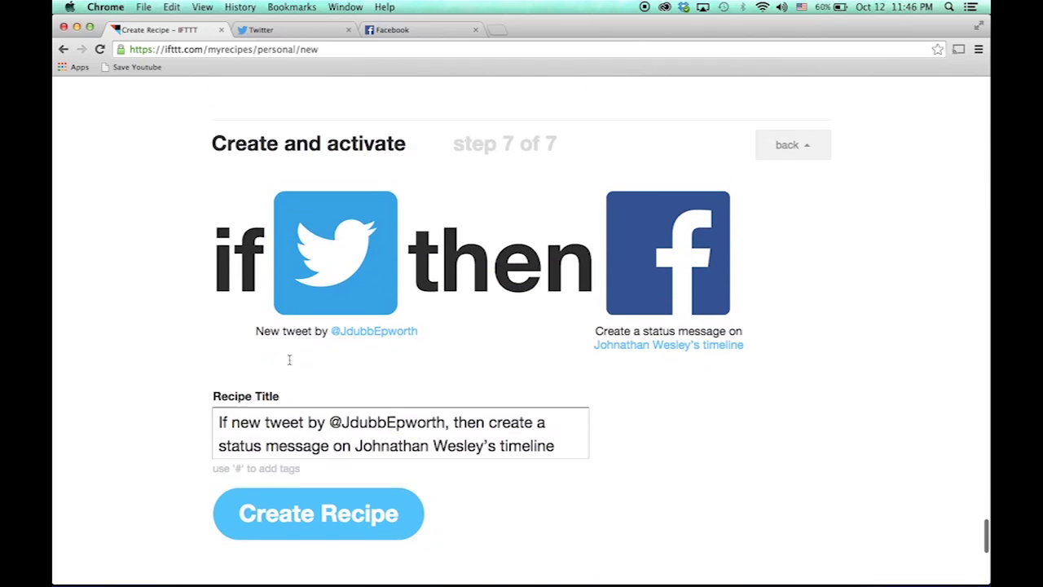
Save the tweet-to-Facebook recipe and begin a fourth recipe at the trigger channel step.
{"action": "left_click", "coordinate": [290, 499]}
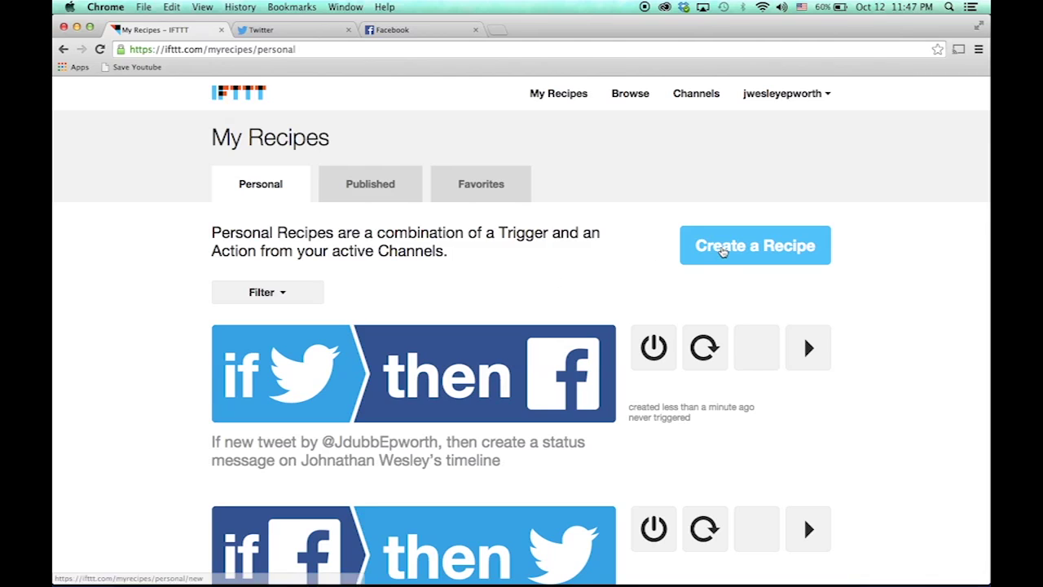
{"action": "left_click", "coordinate": [724, 250]}
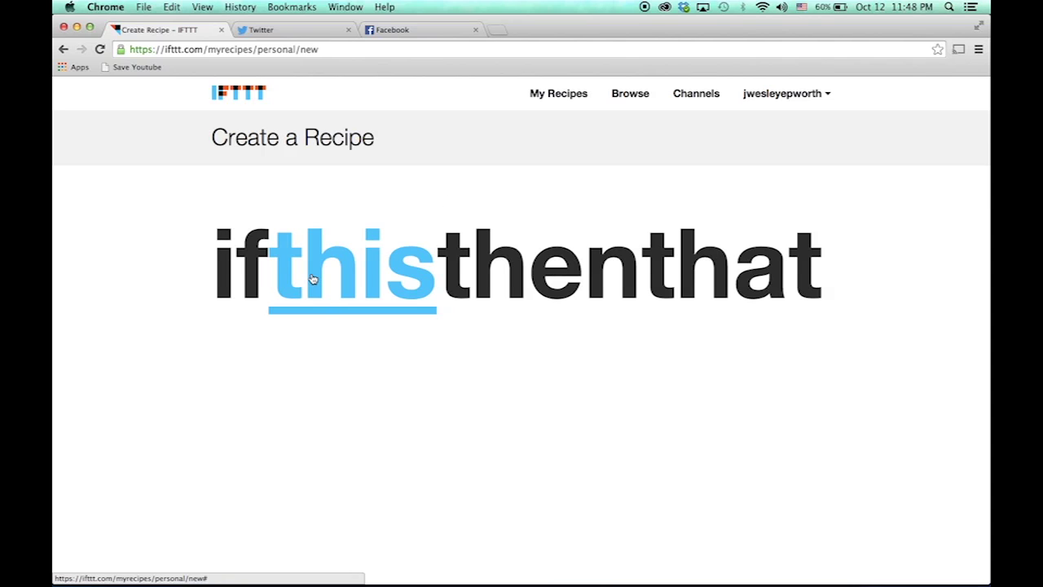
{"action": "left_click", "coordinate": [312, 278]}
{"action": "type", "text": "f"}
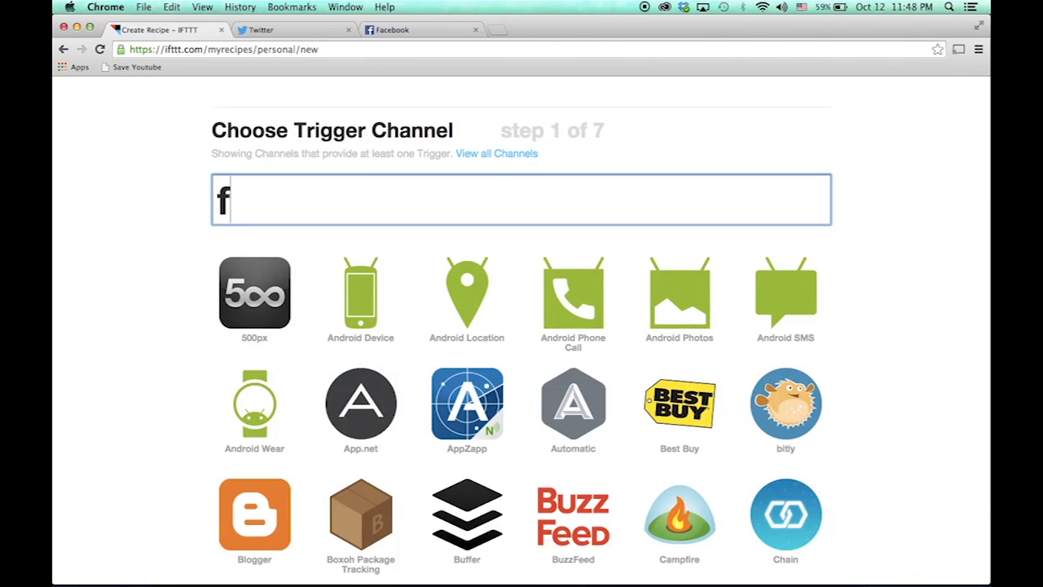
{"action": "type", "text": "eed"}
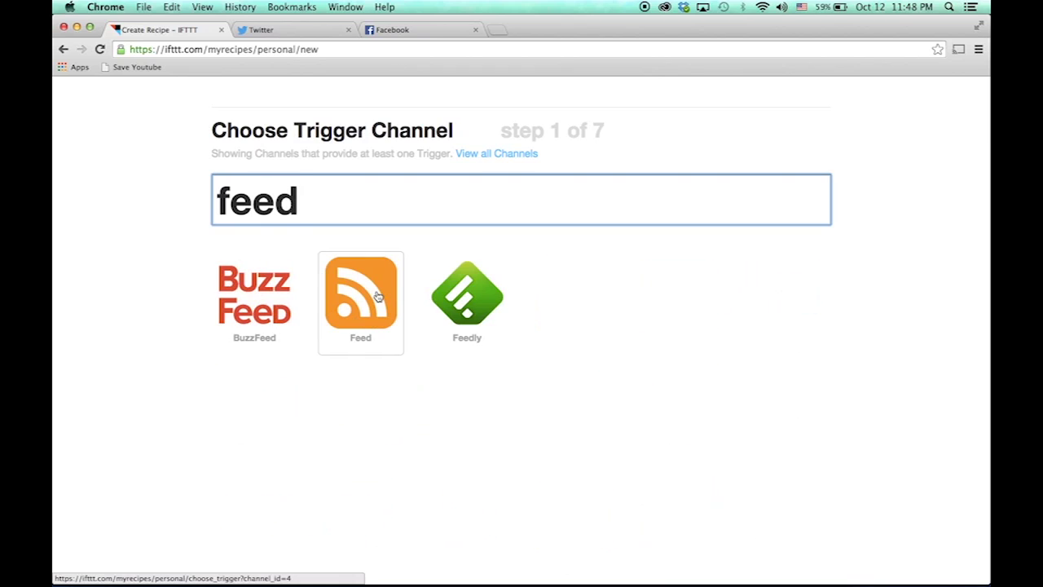
{"action": "left_click", "coordinate": [379, 296]}
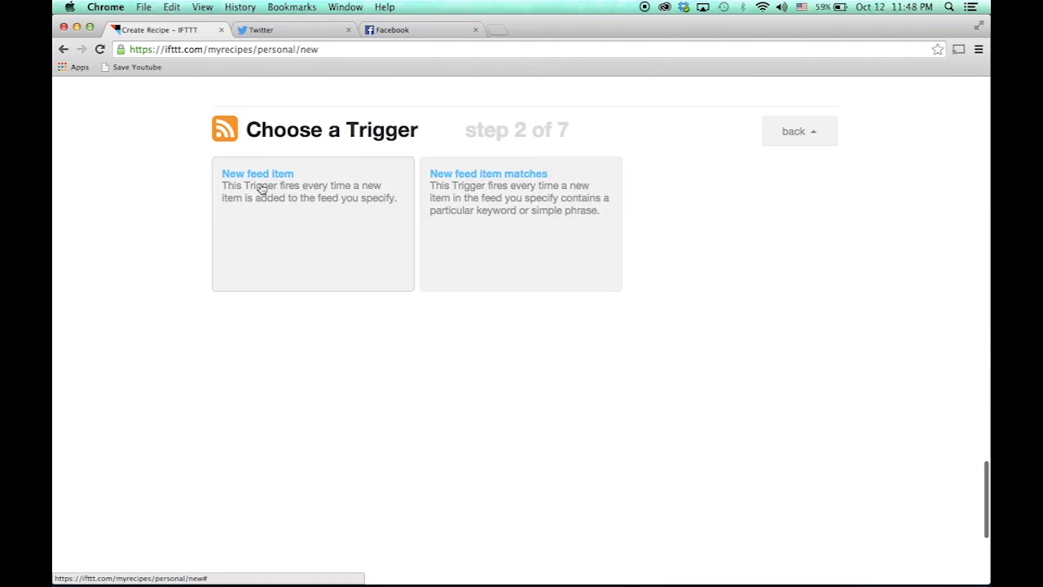
{"action": "left_click", "coordinate": [261, 188]}
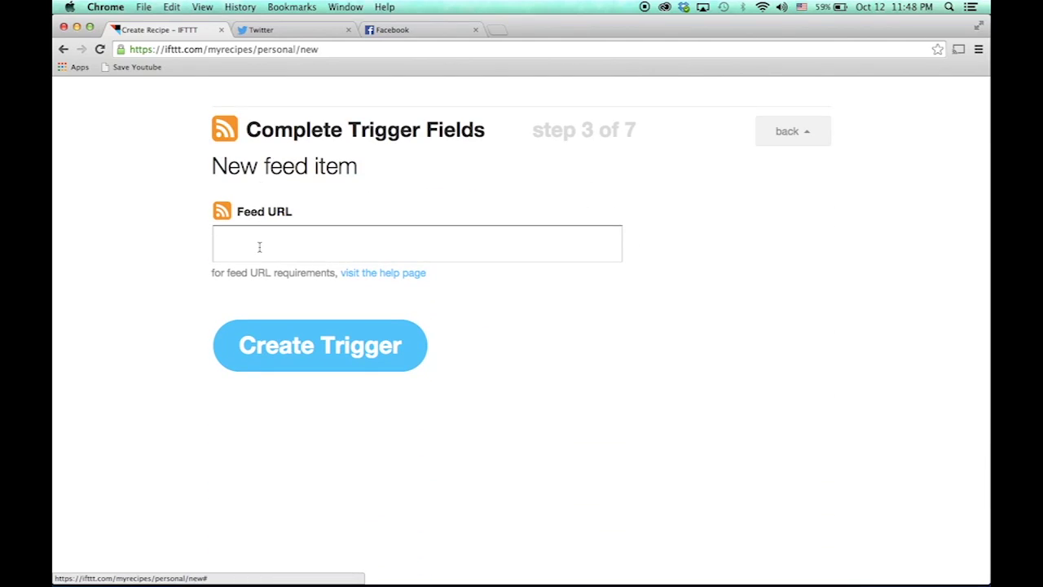
{"action": "left_click", "coordinate": [259, 247]}
{"action": "type", "text": "http://jeremywords.com/?format=rss"}
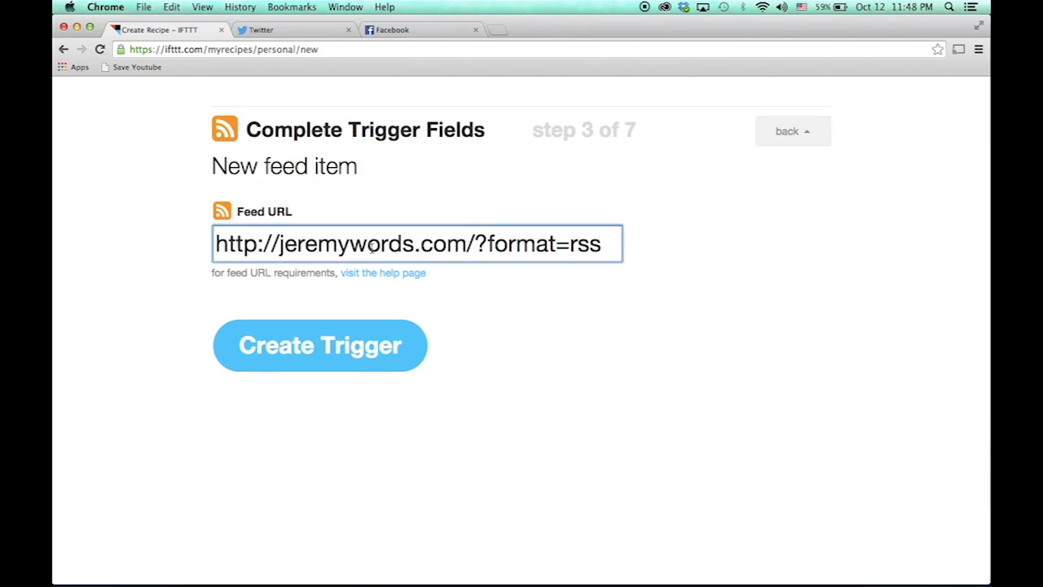
{"action": "left_click", "coordinate": [348, 356]}
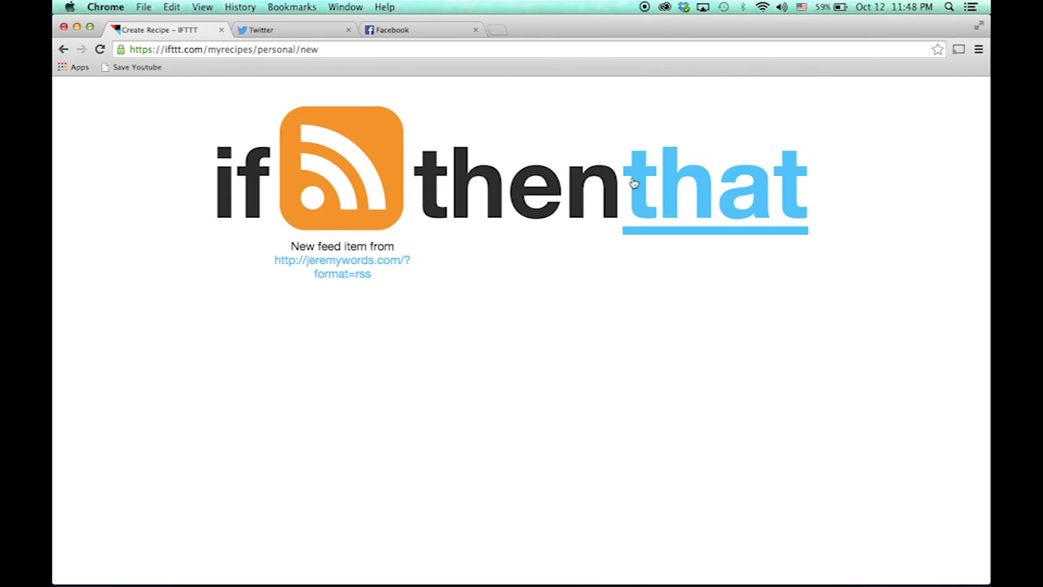
Choose a Facebook status message action reading 'Great new blog post! Check it out:'.
{"action": "left_click", "coordinate": [701, 191]}
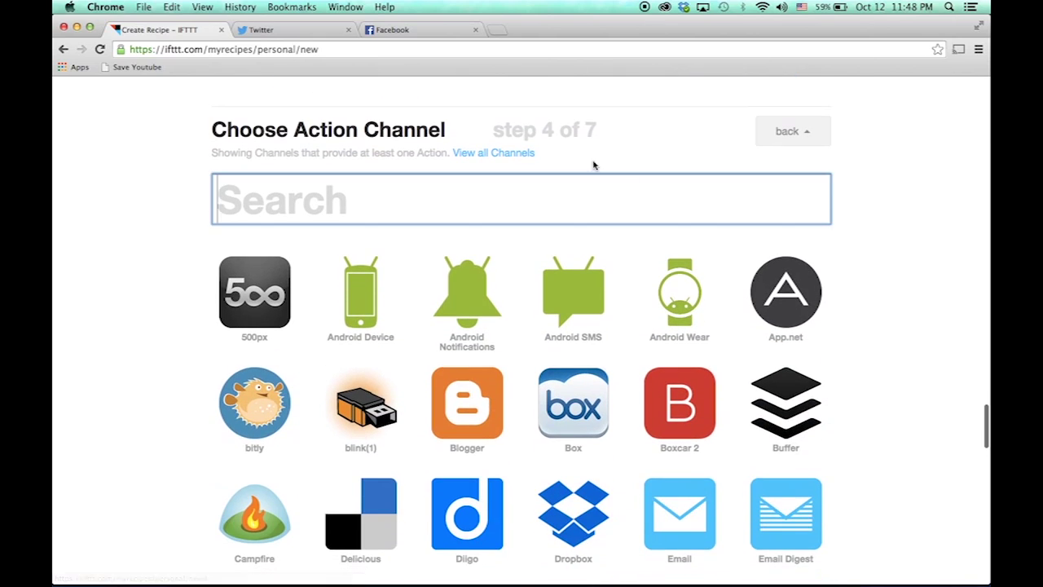
{"action": "type", "text": "face"}
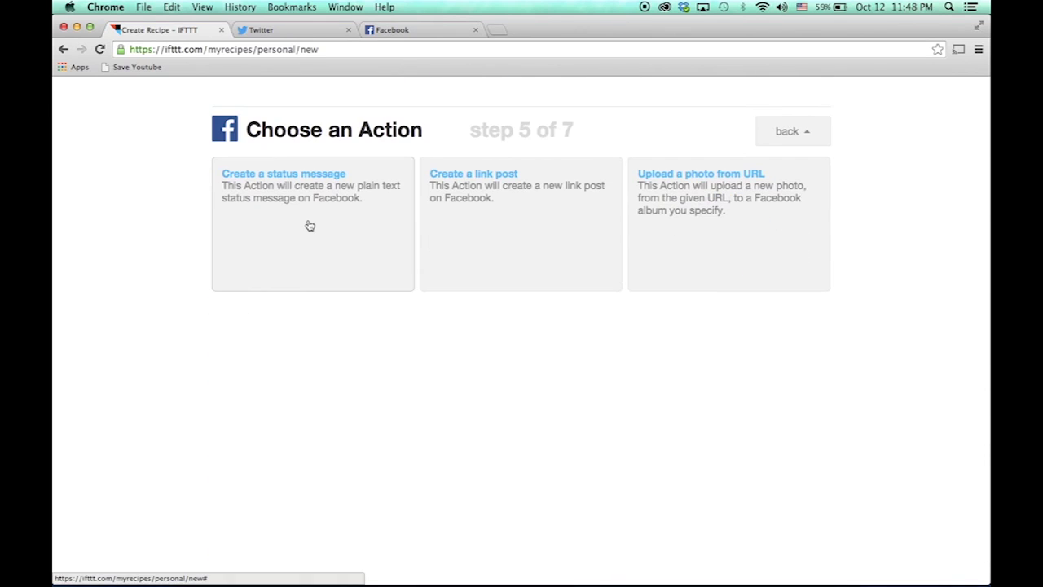
{"action": "left_click", "coordinate": [310, 203]}
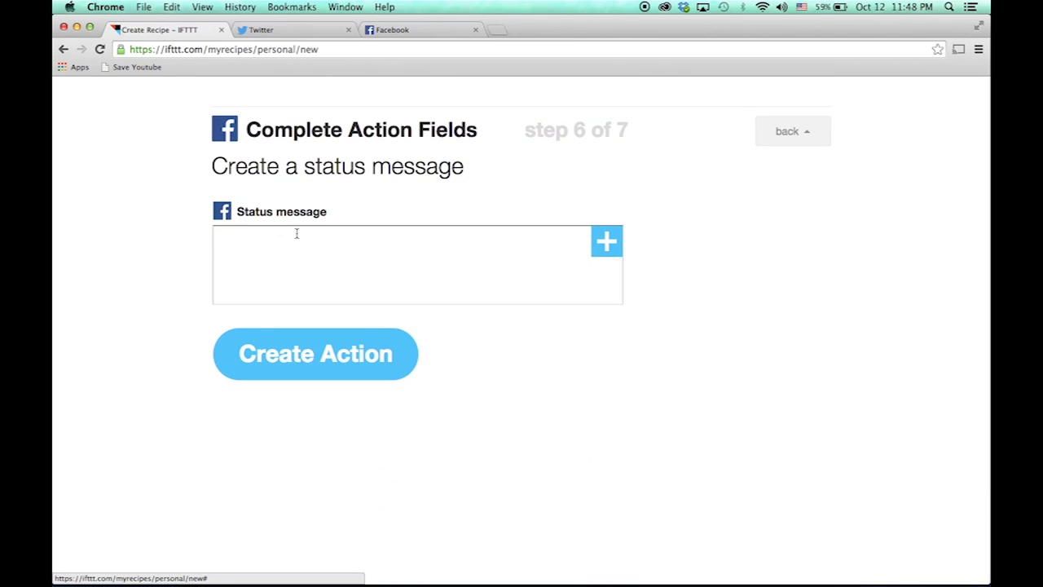
{"action": "left_click", "coordinate": [296, 233]}
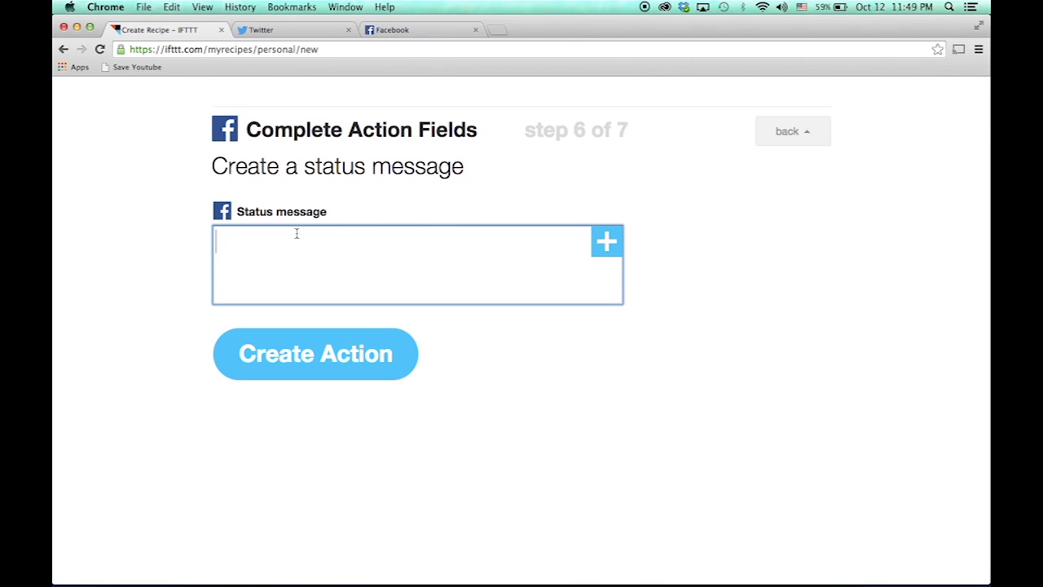
{"action": "type", "text": "Great new blog post! Check it out:"}
Append the EntryTitle and EntryUrl ingredients to the status and create the action.
{"action": "left_click", "coordinate": [613, 238]}
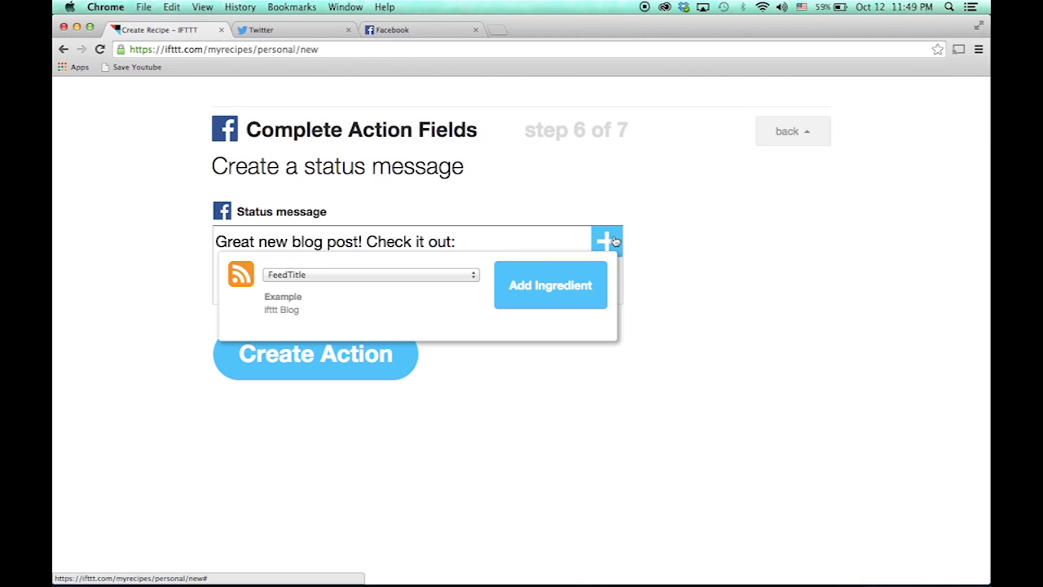
{"action": "left_click", "coordinate": [421, 278]}
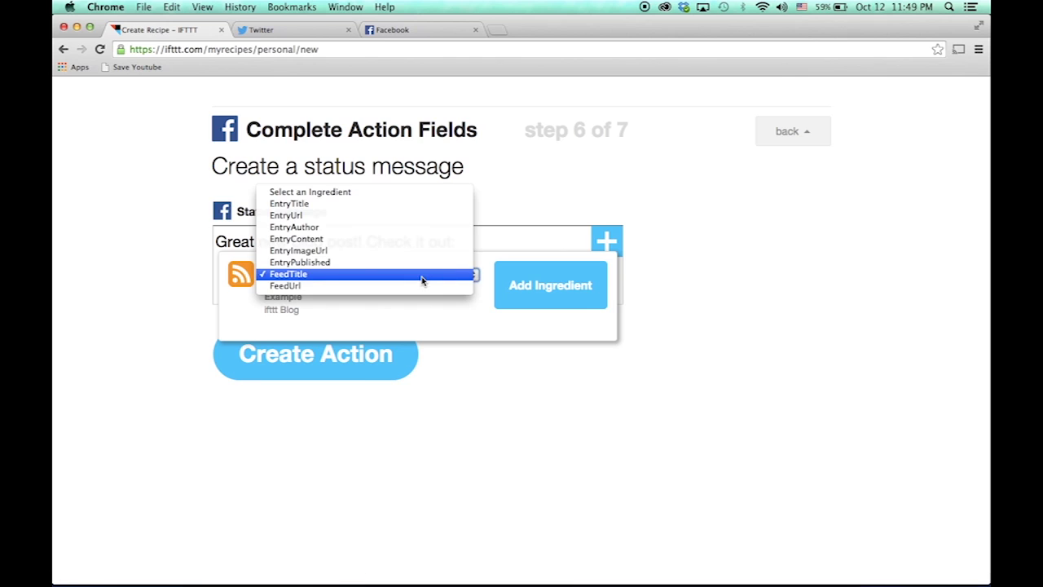
{"action": "left_click", "coordinate": [400, 206]}
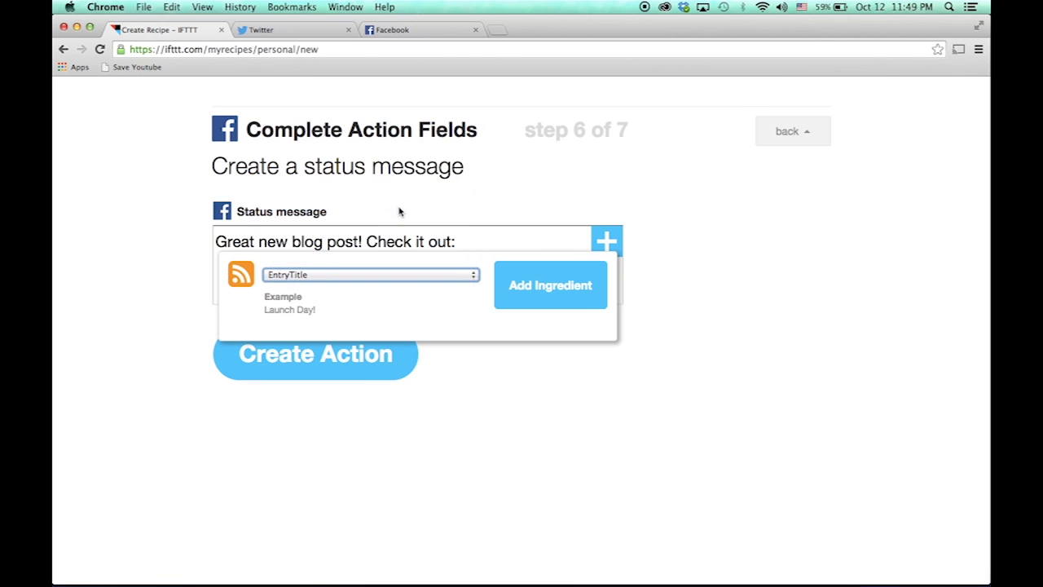
{"action": "left_click", "coordinate": [563, 287]}
{"action": "left_click", "coordinate": [606, 247]}
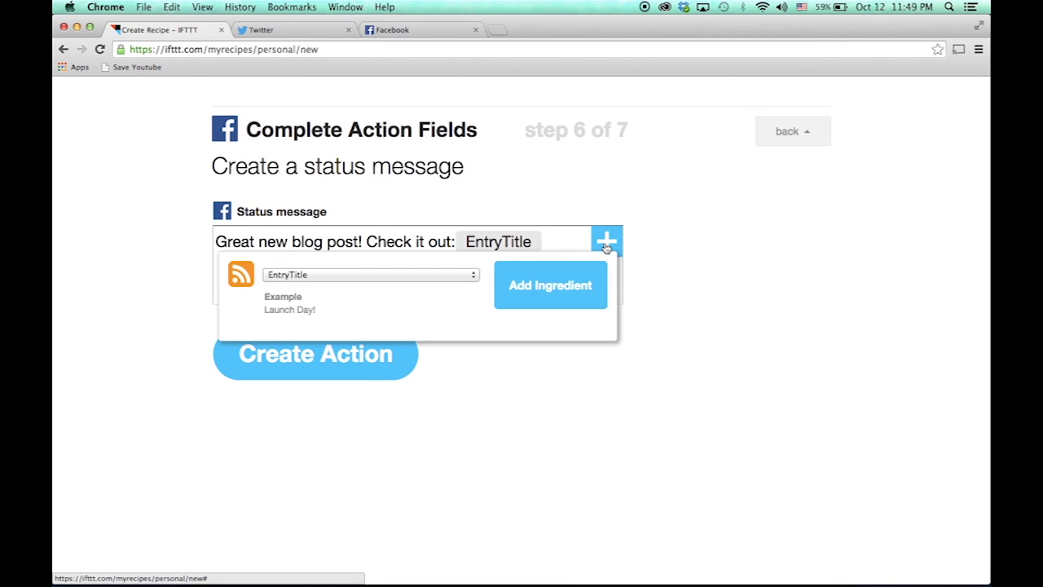
{"action": "left_click", "coordinate": [409, 282]}
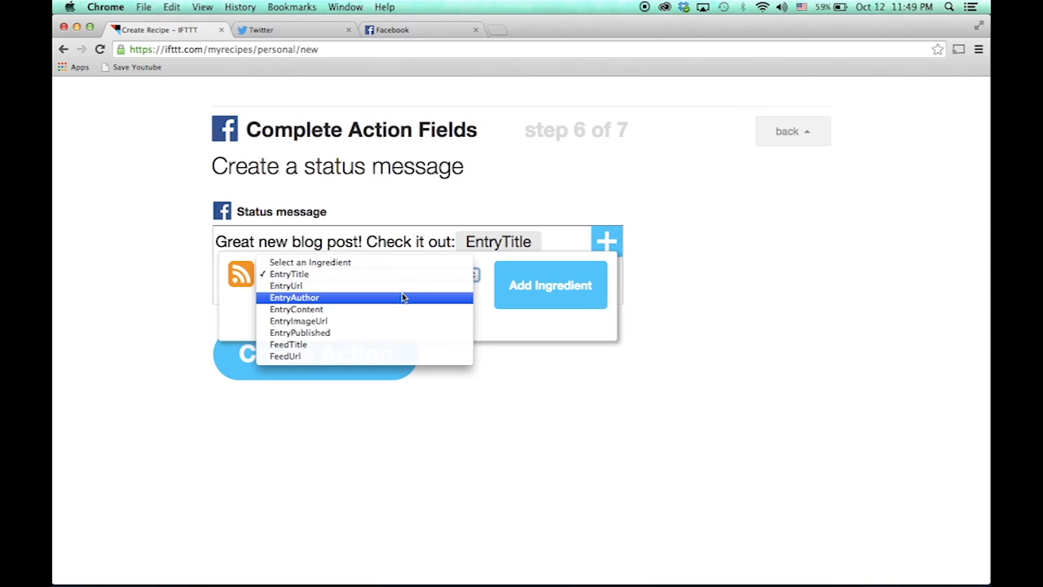
{"action": "left_click", "coordinate": [402, 287]}
{"action": "left_click", "coordinate": [540, 291]}
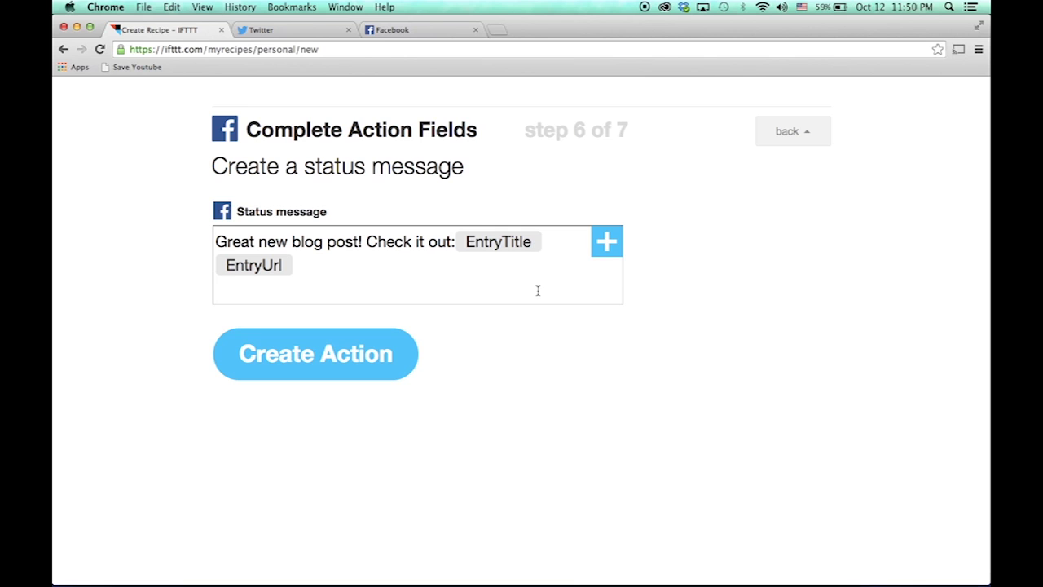
{"action": "left_click", "coordinate": [321, 361]}
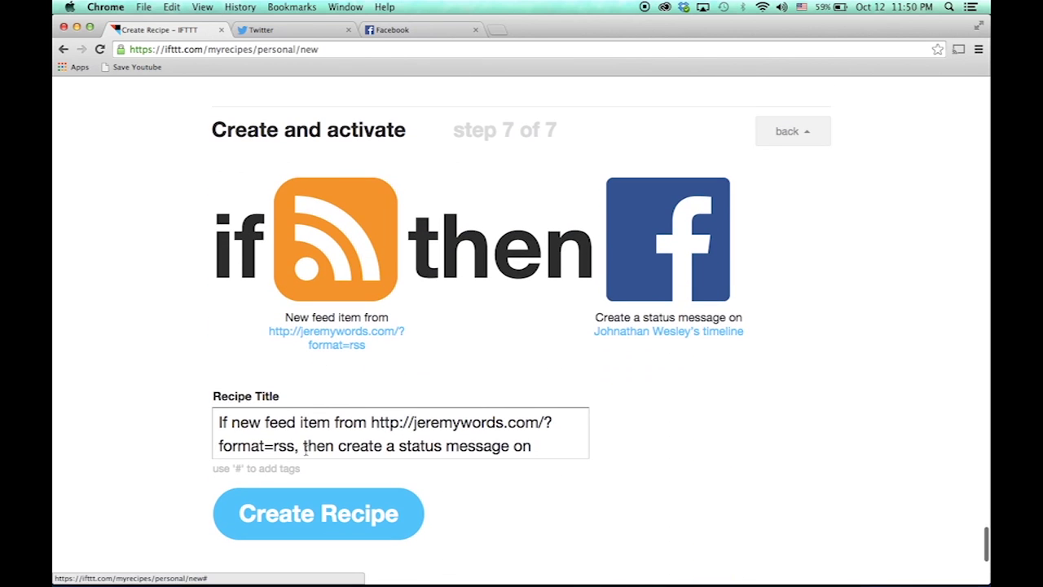
Save the blog-feed-to-Facebook recipe and start another new recipe.
{"action": "left_click", "coordinate": [311, 510]}
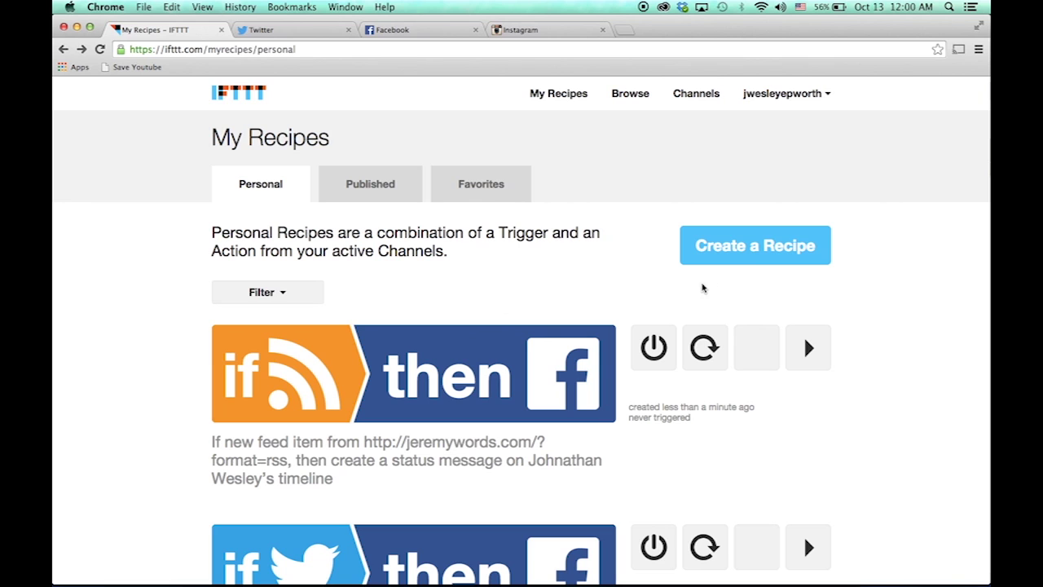
{"action": "left_click", "coordinate": [734, 259]}
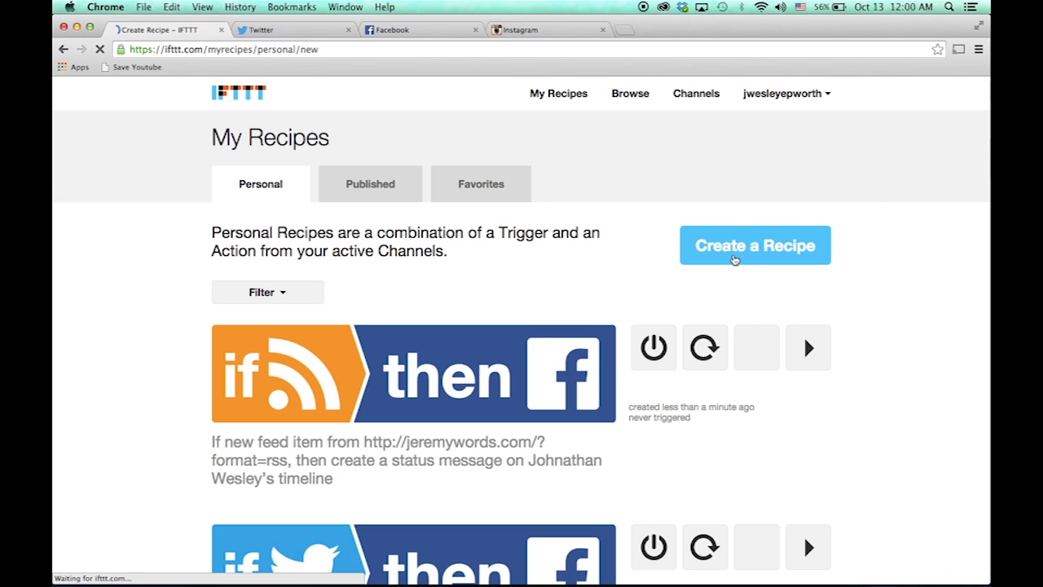
Connect and authorize the Instagram trigger channel, then choose 'New photo by anyone tagged'.
{"action": "left_click", "coordinate": [314, 272]}
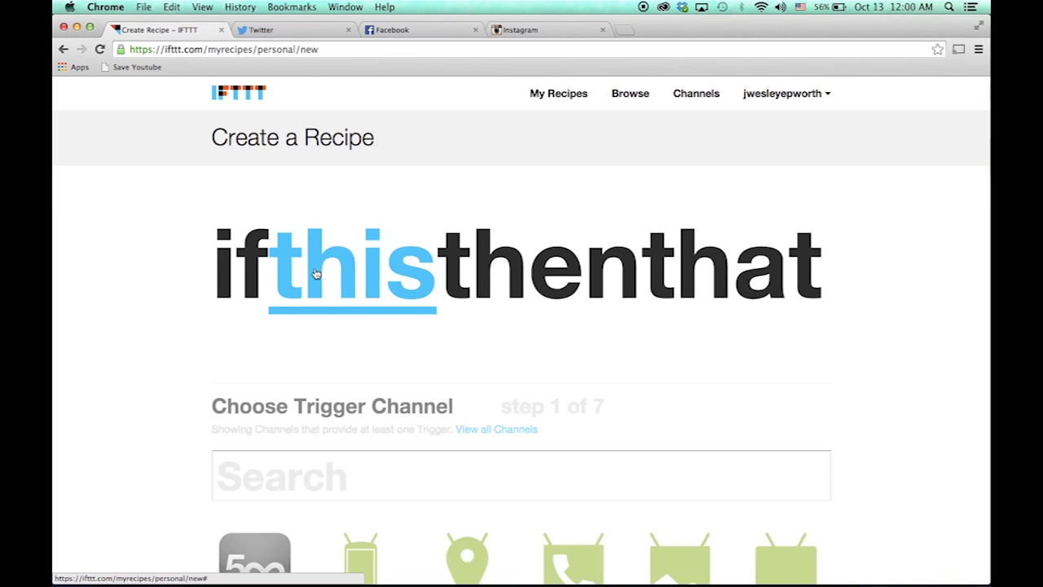
{"action": "scroll", "coordinate": [315, 272], "scroll_direction": "down", "scroll_amount": 10}
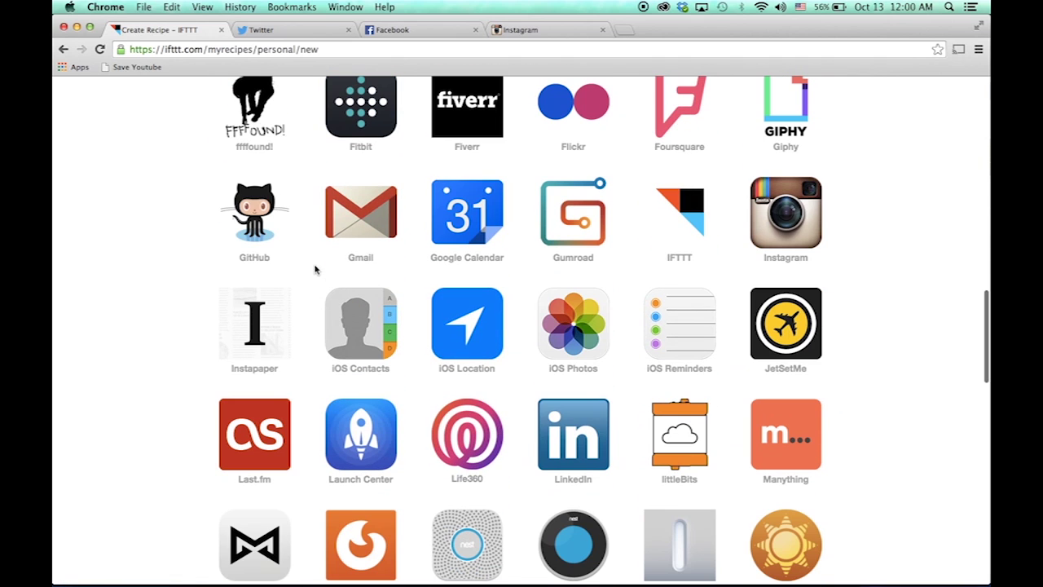
{"action": "left_click", "coordinate": [803, 213]}
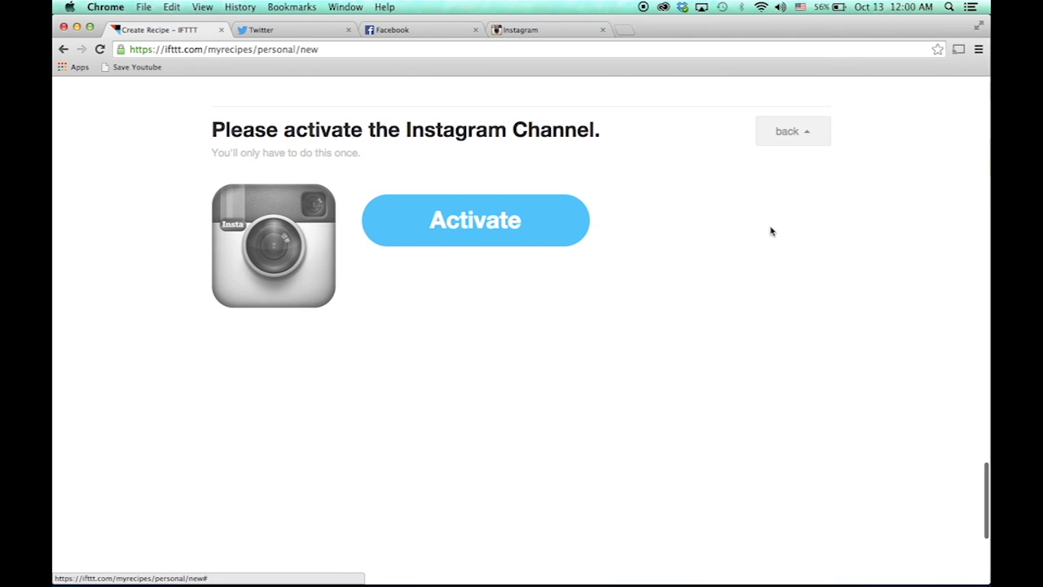
{"action": "left_click", "coordinate": [440, 220]}
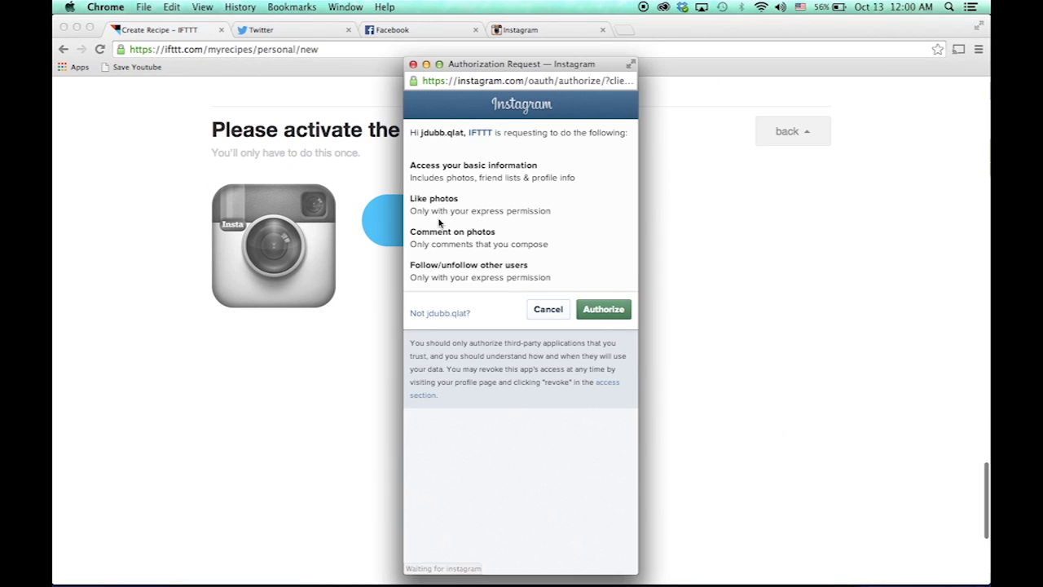
{"action": "left_click", "coordinate": [610, 311]}
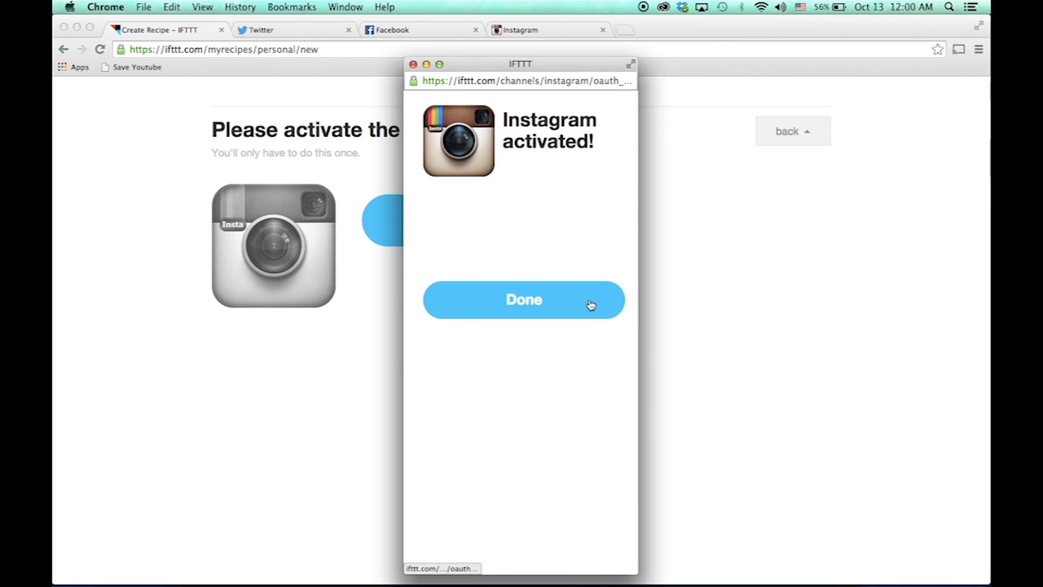
{"action": "left_click", "coordinate": [591, 305]}
{"action": "left_click", "coordinate": [453, 225]}
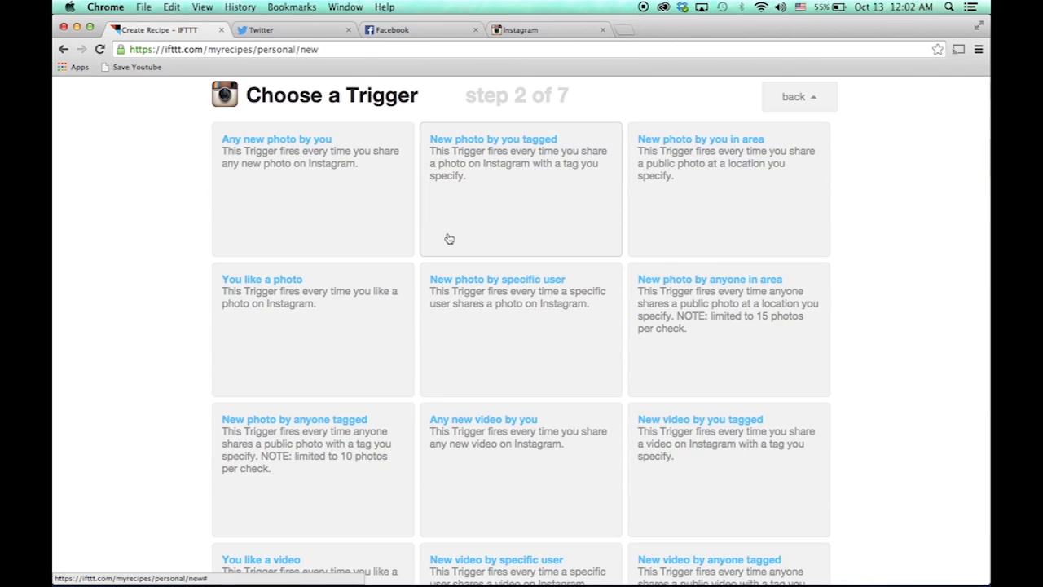
{"action": "left_click", "coordinate": [277, 423]}
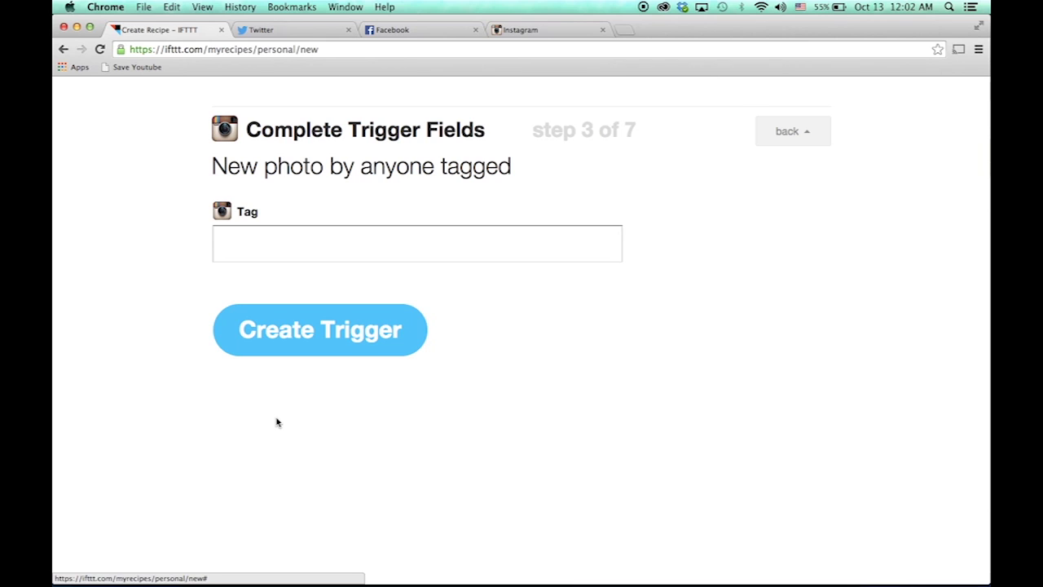
Create the tagged-photo trigger with tag #cumcchristmas and proceed to the action channel.
{"action": "left_click", "coordinate": [294, 254]}
{"action": "type", "text": "#"}
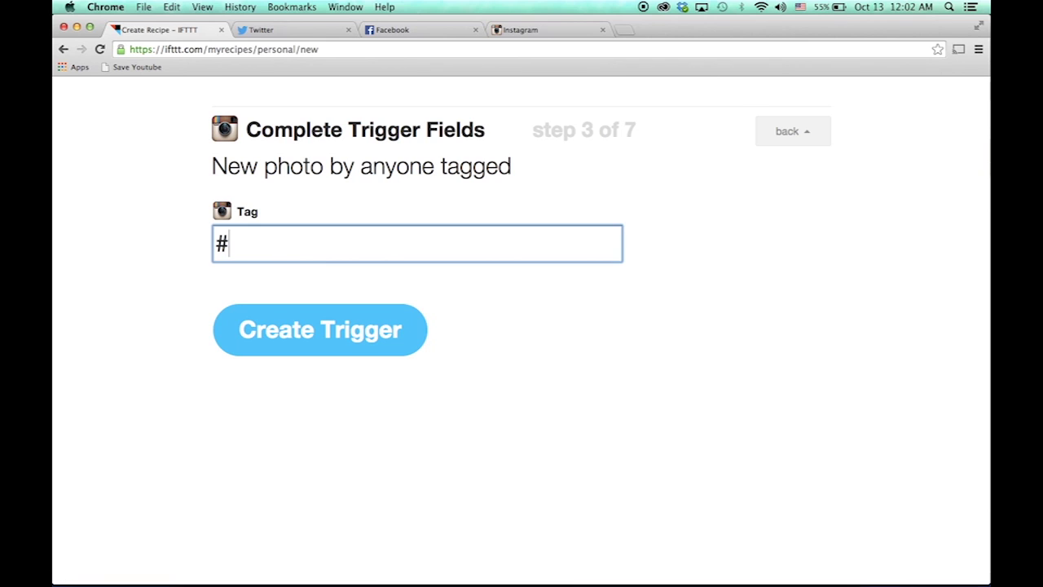
{"action": "type", "text": "cumc"}
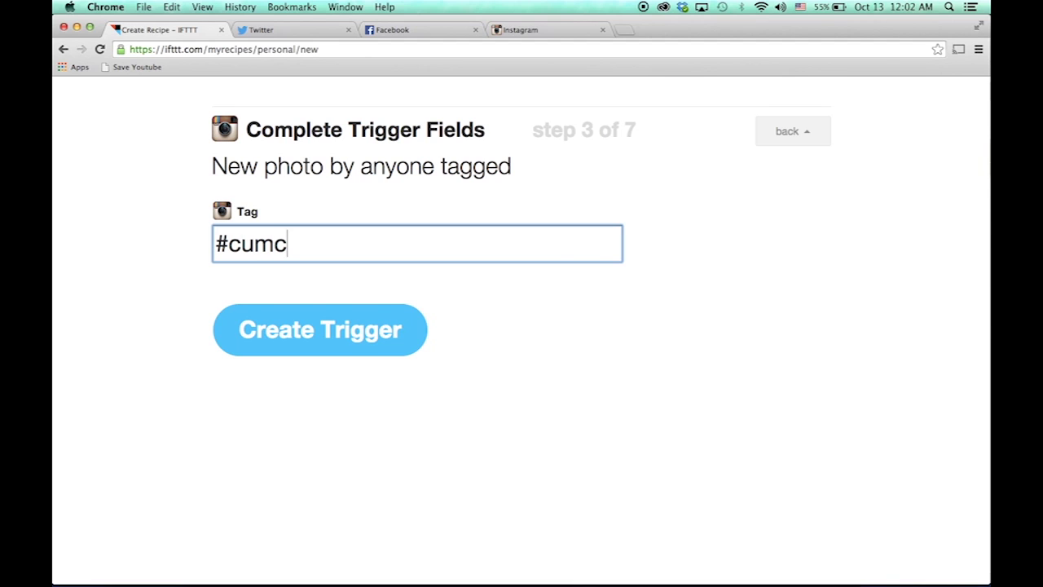
{"action": "type", "text": "christmas"}
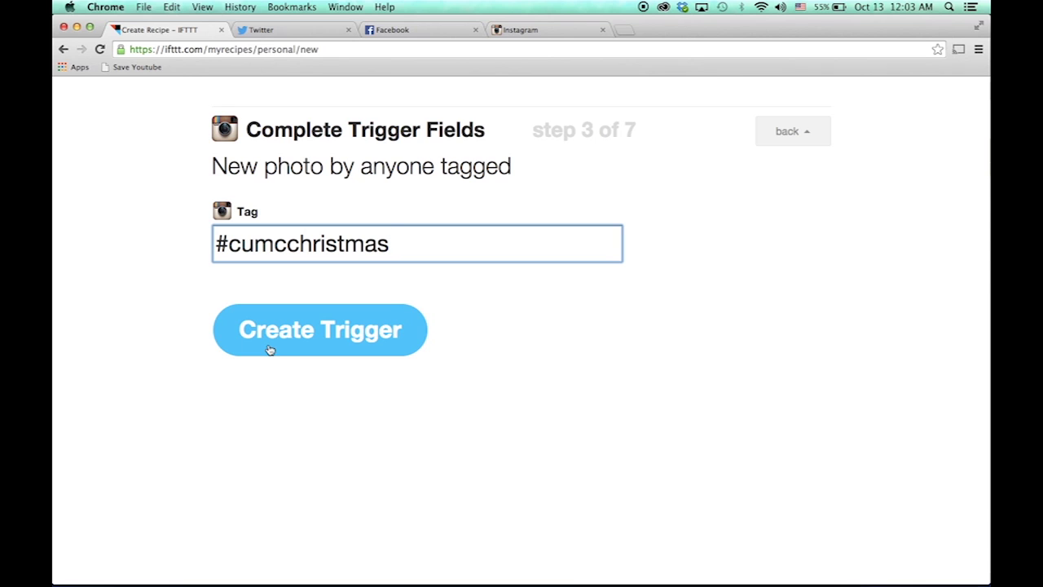
{"action": "left_click", "coordinate": [270, 349]}
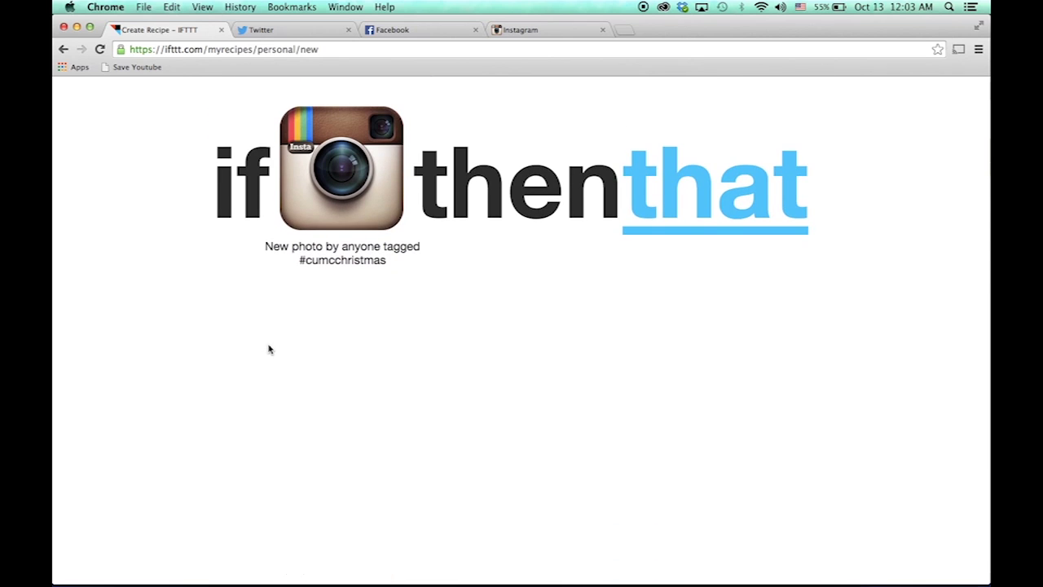
{"action": "left_click", "coordinate": [692, 201]}
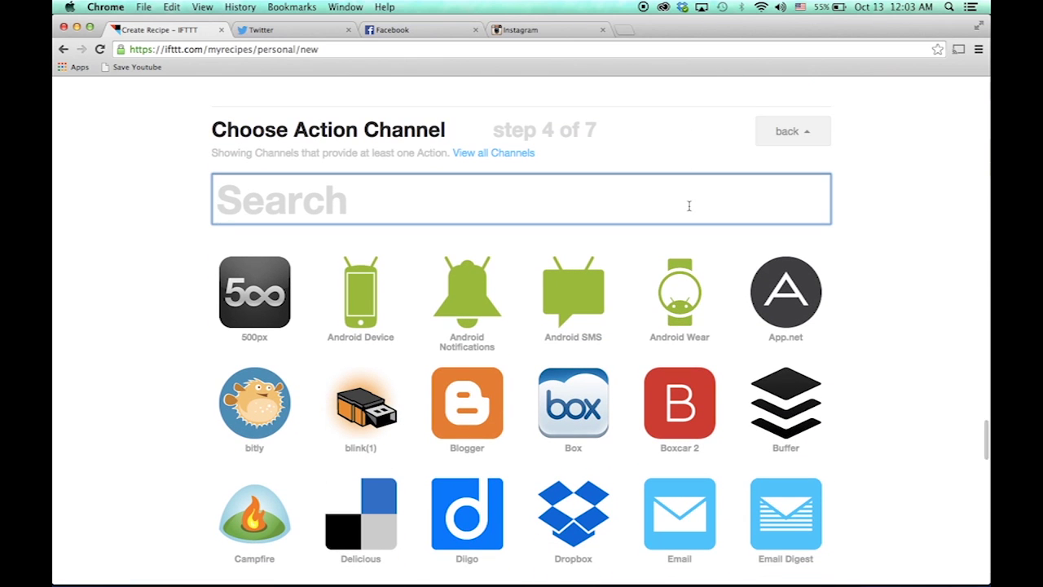
Set a 'Send me an email' action with the photo's Url in the body, and save the recipe.
{"action": "left_click", "coordinate": [675, 524]}
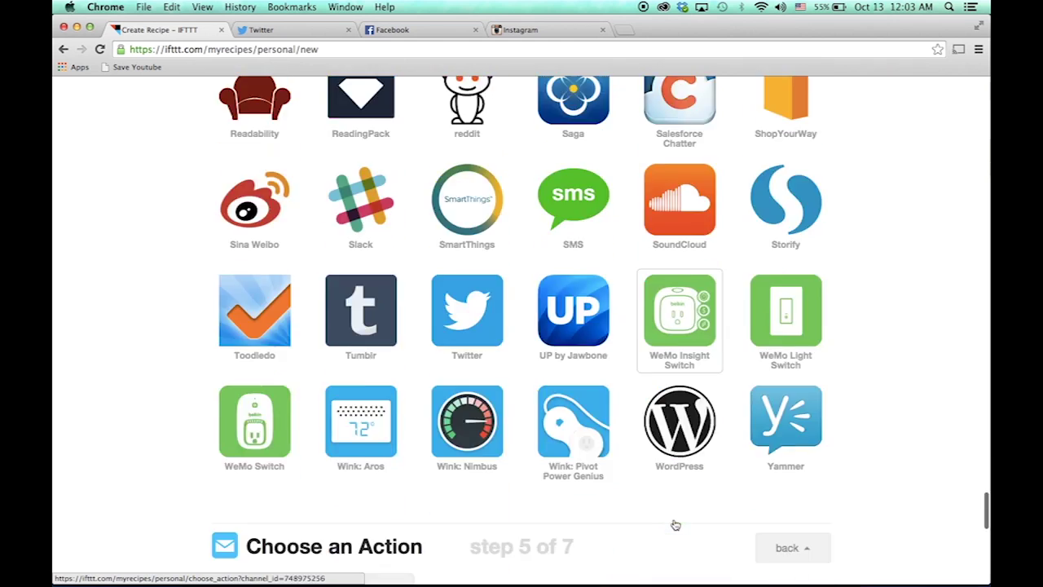
{"action": "left_click", "coordinate": [278, 188]}
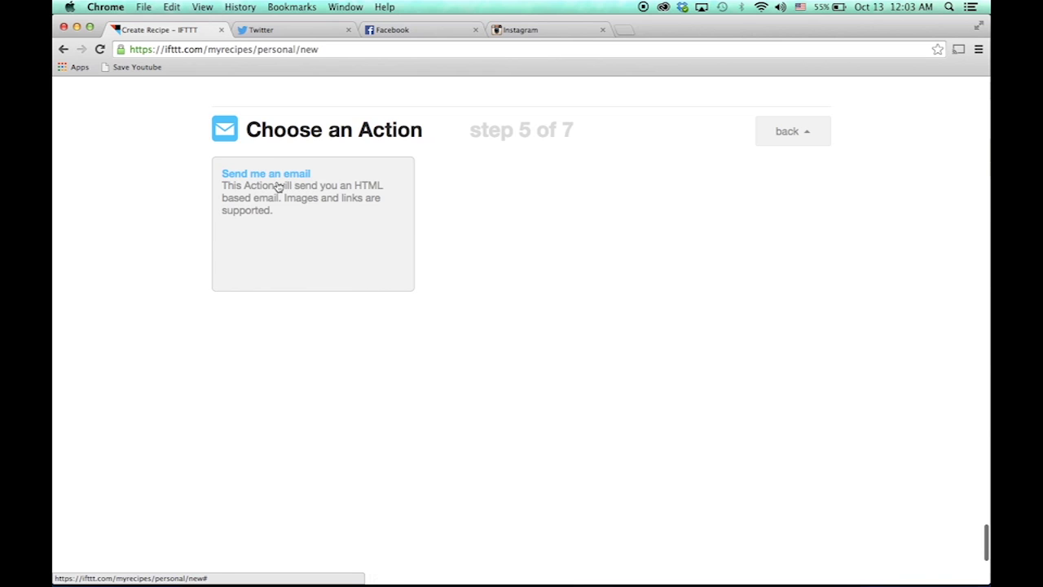
{"action": "left_click", "coordinate": [607, 318]}
{"action": "left_click", "coordinate": [371, 351]}
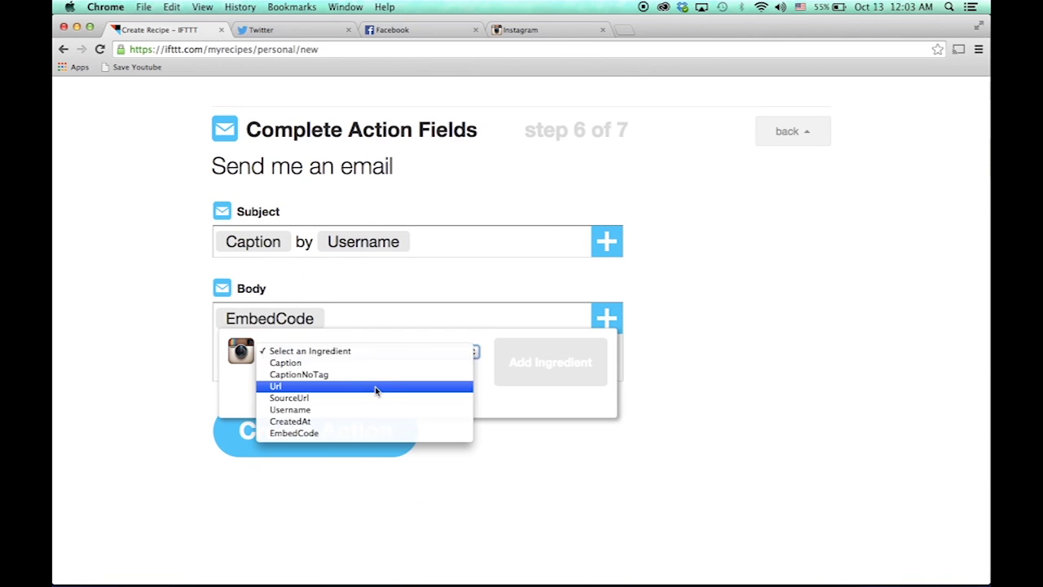
{"action": "left_click", "coordinate": [374, 388]}
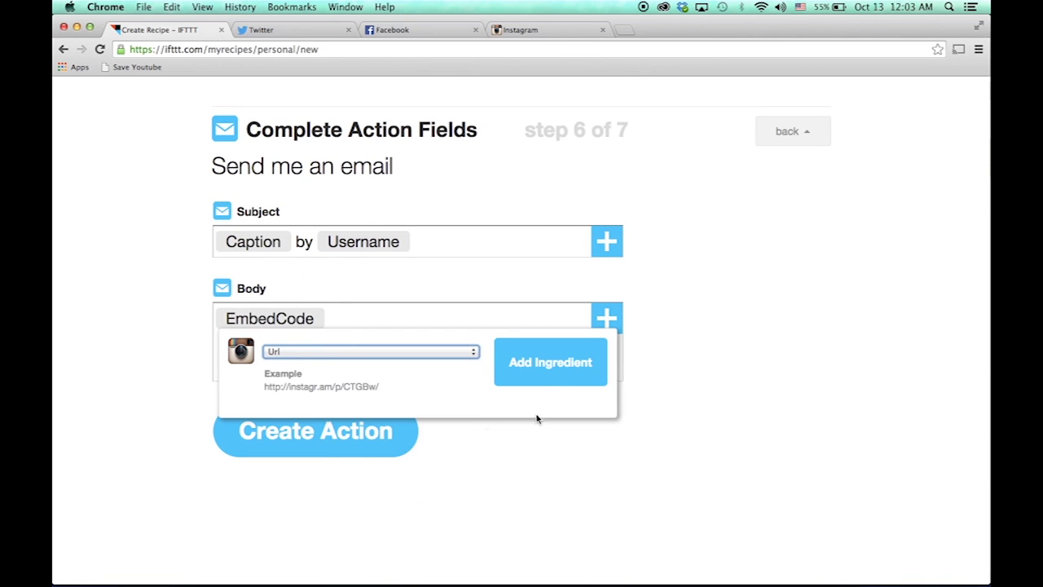
{"action": "left_click", "coordinate": [554, 376]}
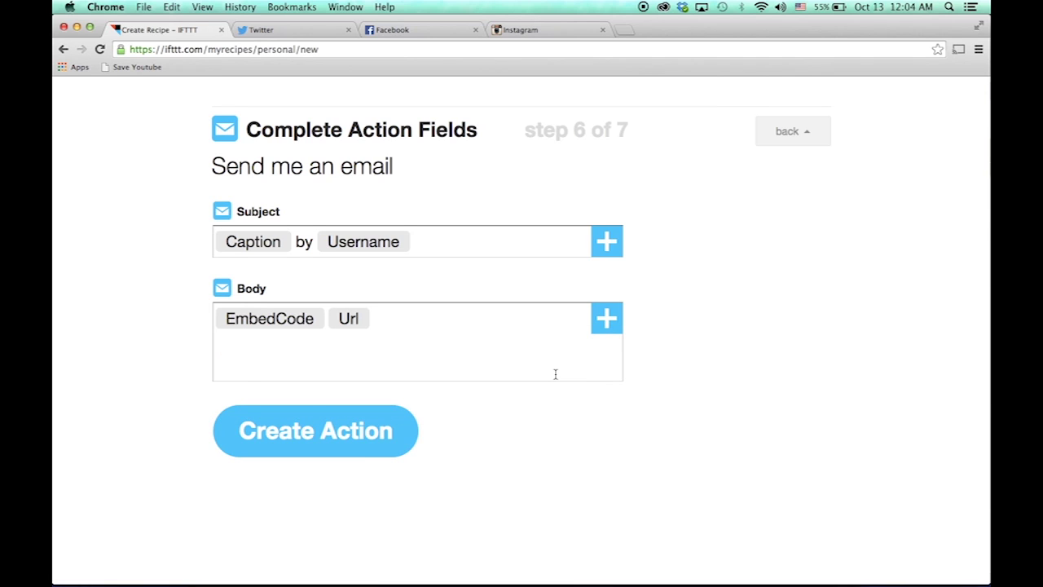
{"action": "left_click", "coordinate": [362, 439]}
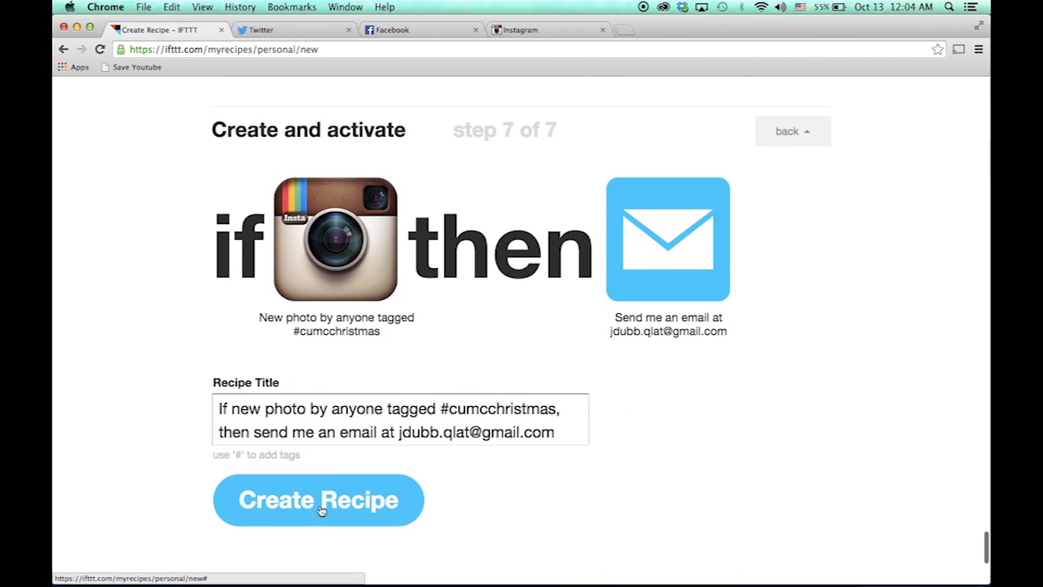
{"action": "left_click", "coordinate": [319, 509]}
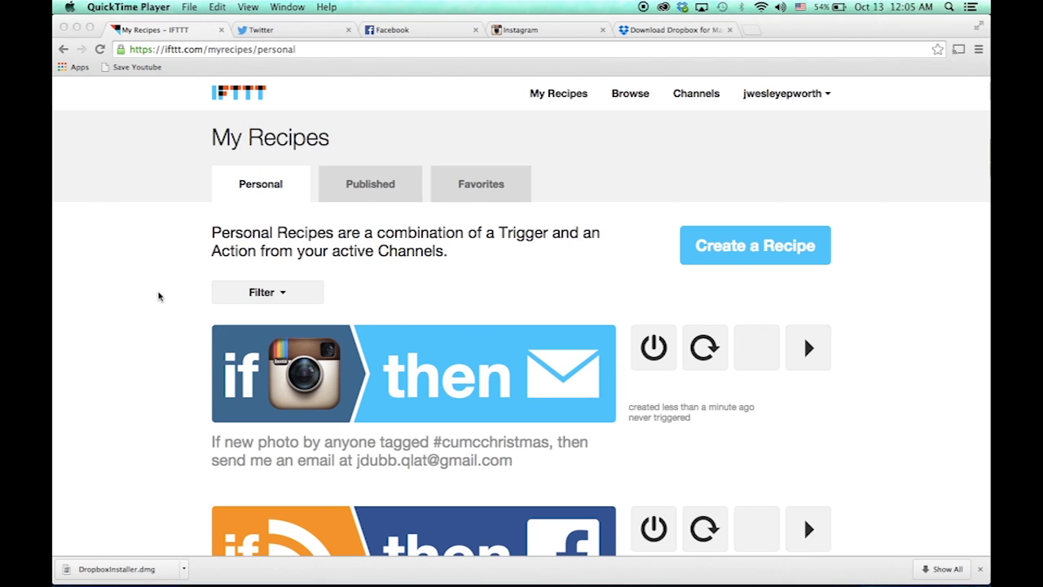
Start a new recipe with Instagram's 'New photo by anyone tagged' #cumcchristmas trigger.
{"action": "left_click", "coordinate": [742, 256]}
{"action": "left_click", "coordinate": [742, 256]}
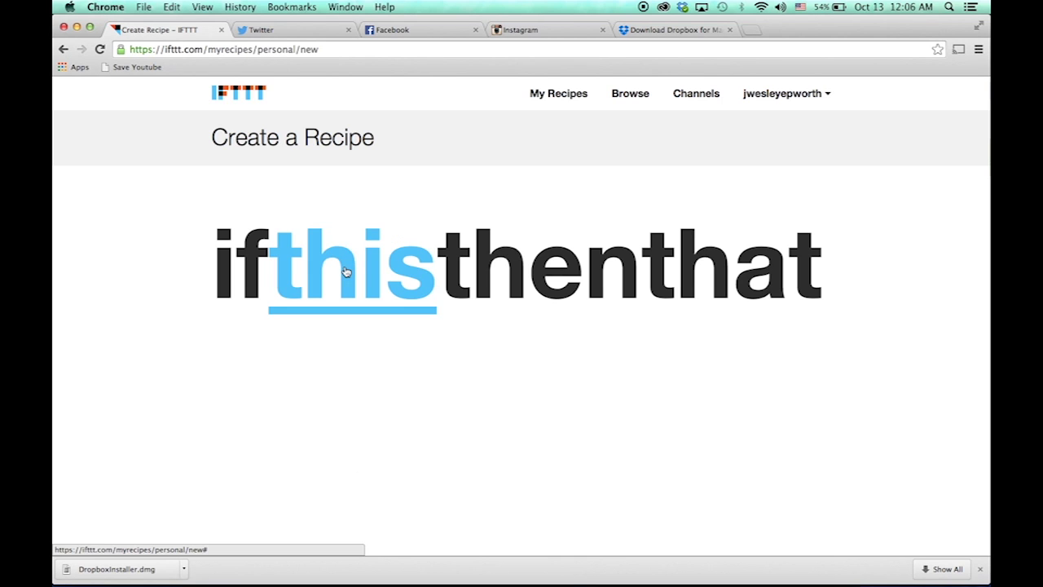
{"action": "left_click", "coordinate": [343, 269]}
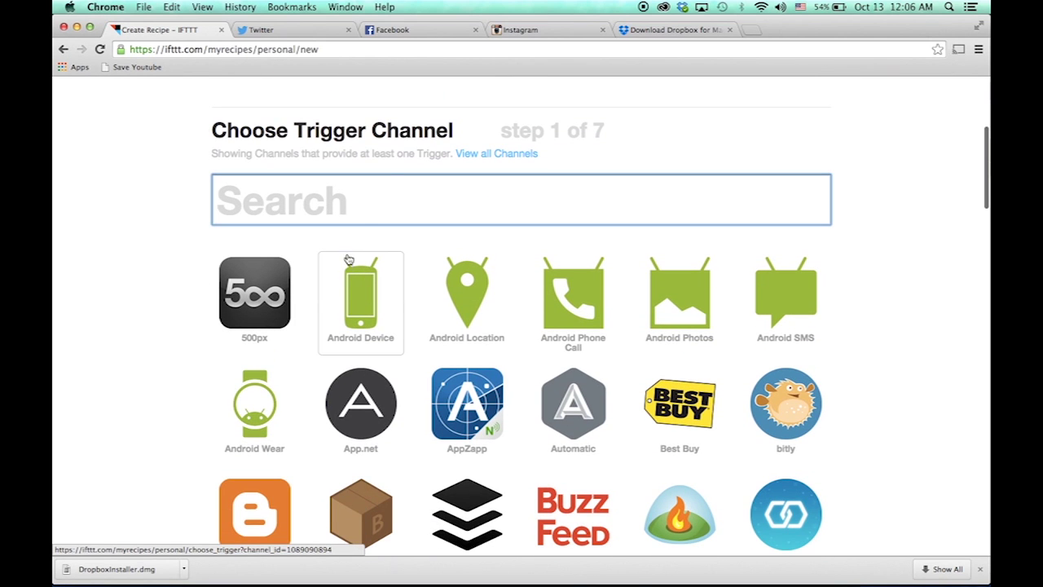
{"action": "type", "text": "inst"}
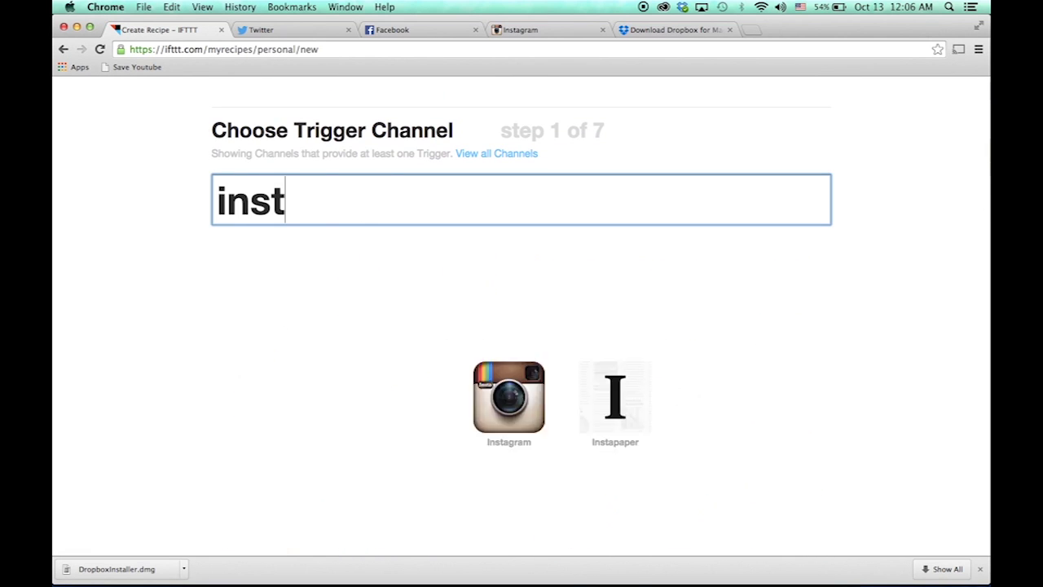
{"action": "left_click", "coordinate": [236, 325]}
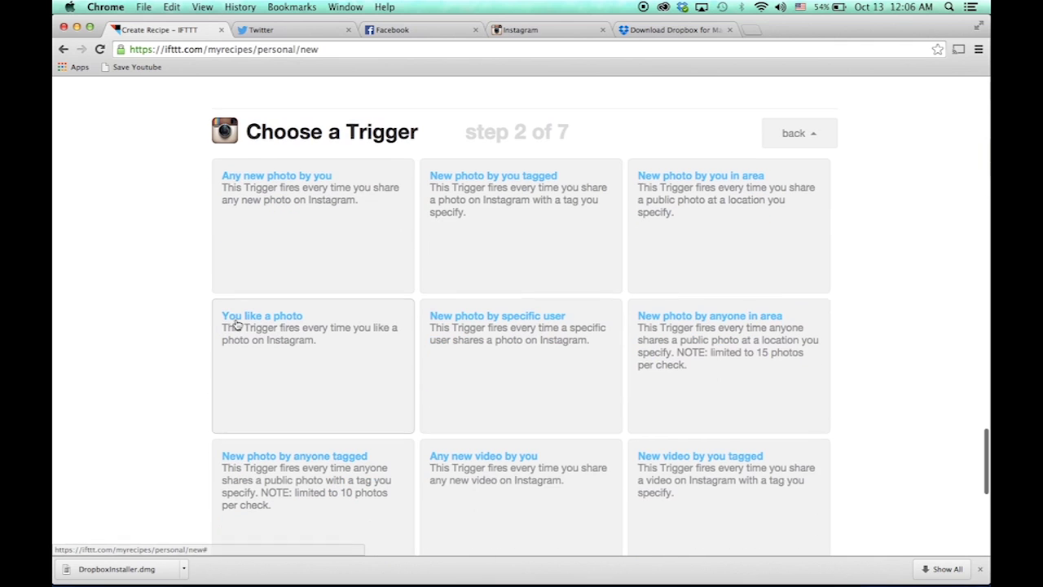
{"action": "left_click", "coordinate": [295, 465]}
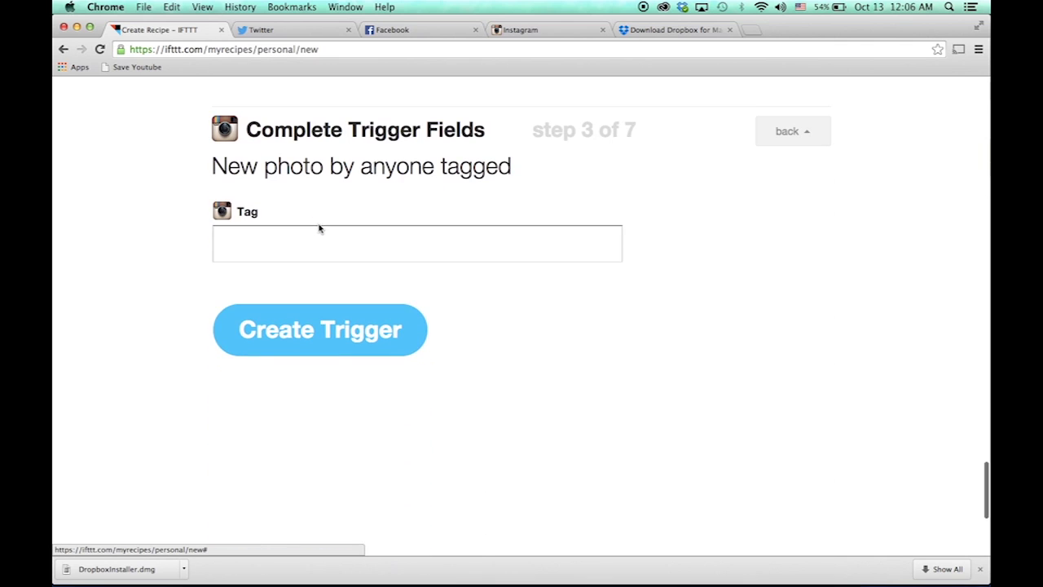
{"action": "left_click", "coordinate": [319, 232]}
{"action": "left_click", "coordinate": [244, 333]}
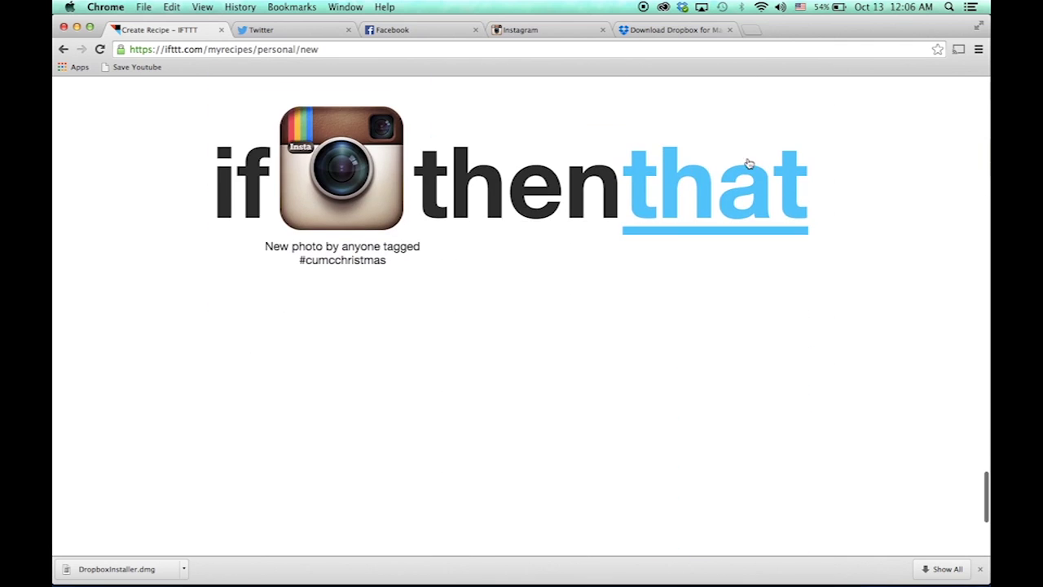
{"action": "left_click", "coordinate": [683, 179]}
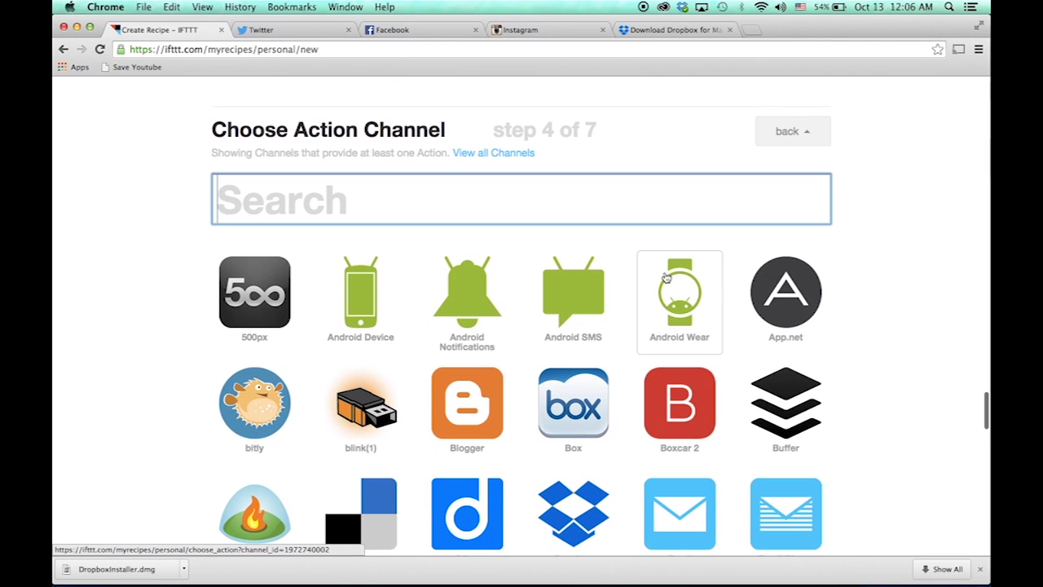
Pick Dropbox as the action channel, activating it with access to the Dropbox files.
{"action": "type", "text": "drop"}
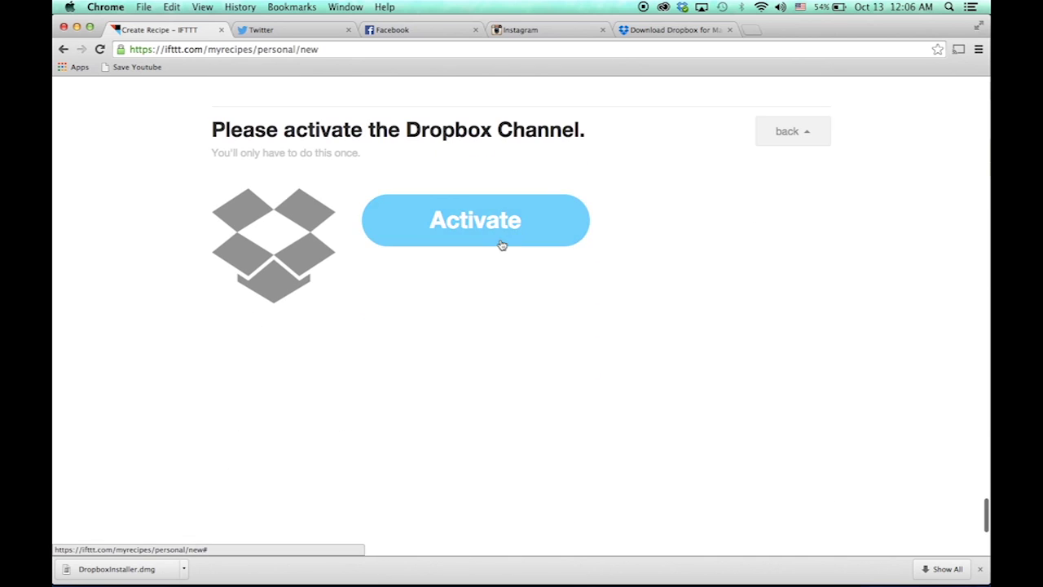
{"action": "left_click", "coordinate": [502, 245]}
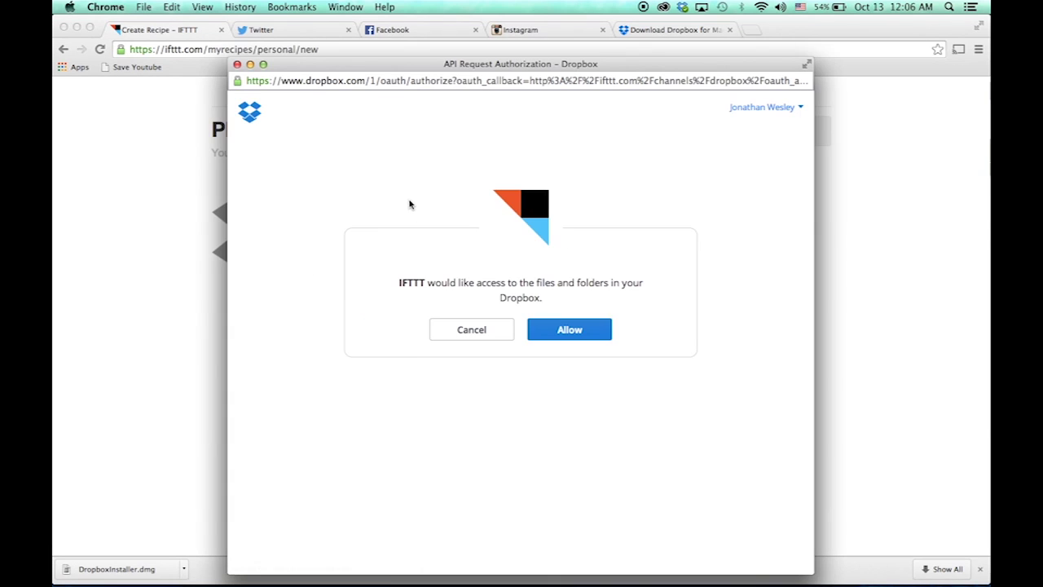
{"action": "left_click", "coordinate": [559, 335]}
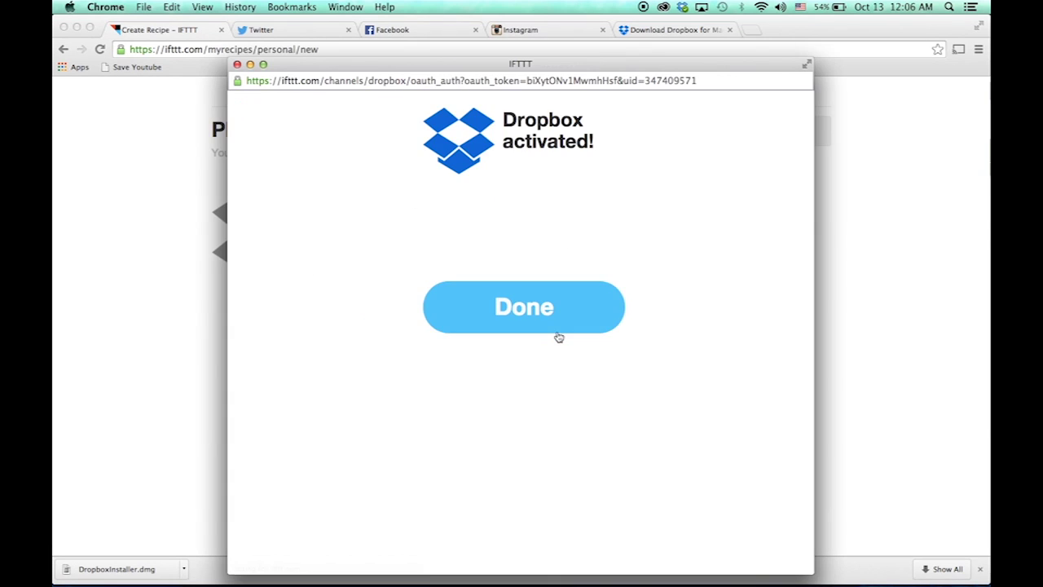
{"action": "left_click", "coordinate": [558, 334]}
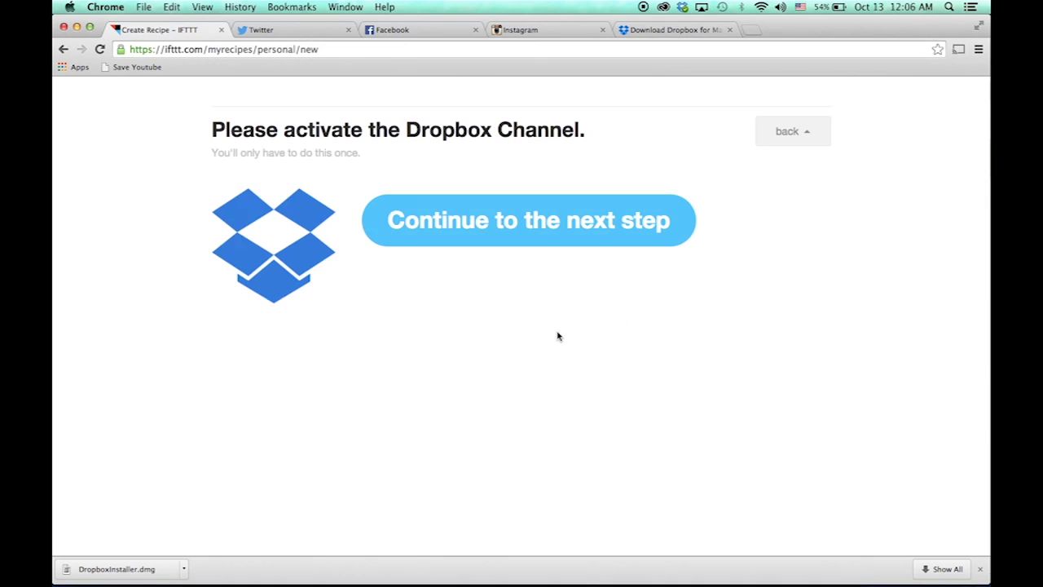
{"action": "left_click", "coordinate": [541, 235]}
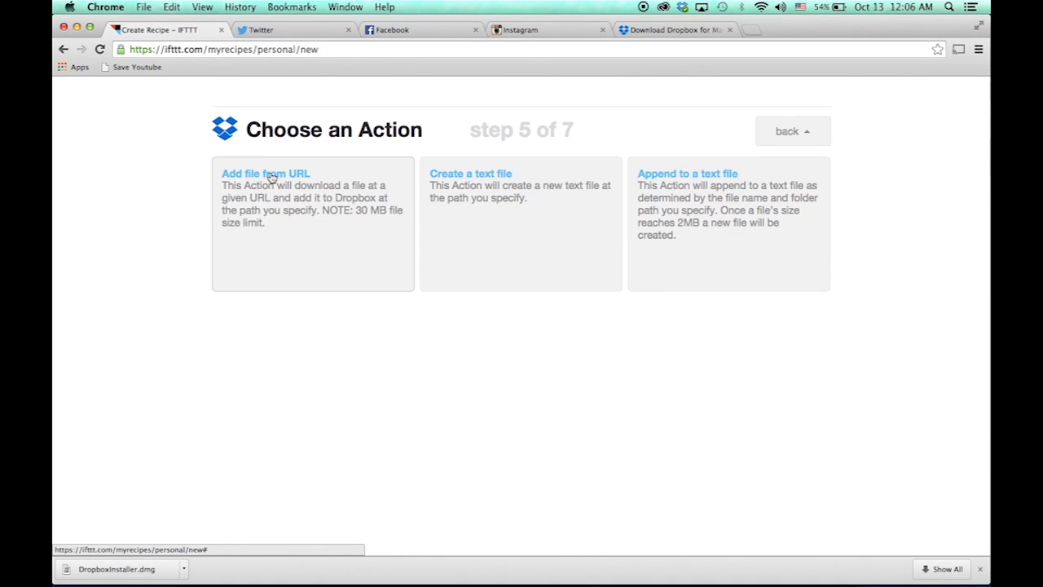
Use Dropbox 'Add file from URL' with SourceUrl, 'Caption by Username' naming and folder IFTTT/Instagram, then create the recipe.
{"action": "left_click", "coordinate": [272, 177]}
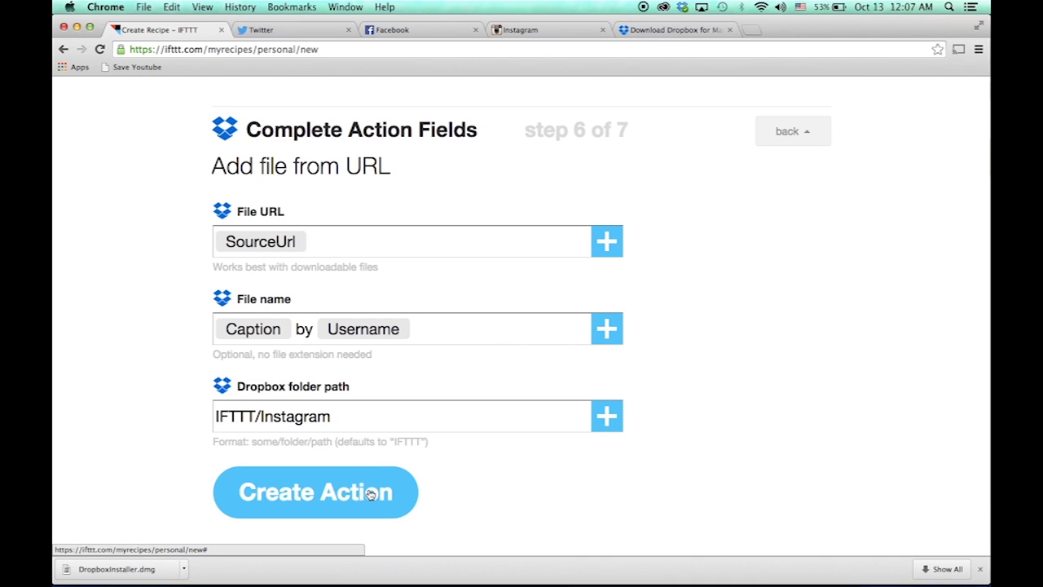
{"action": "left_click", "coordinate": [369, 494]}
{"action": "left_click", "coordinate": [354, 508]}
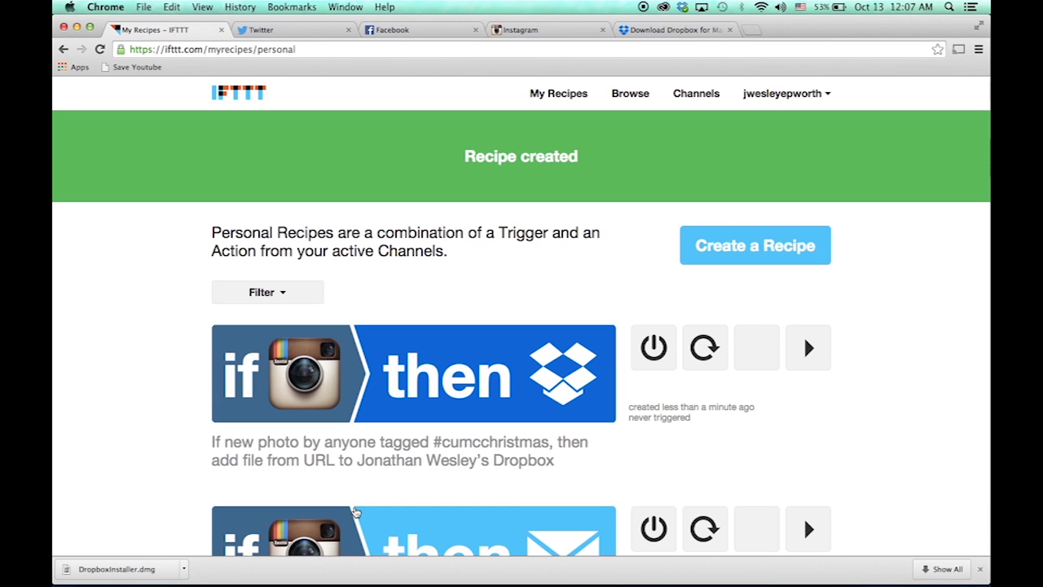
{"action": "scroll", "coordinate": [356, 511], "scroll_direction": "down", "scroll_amount": 3}
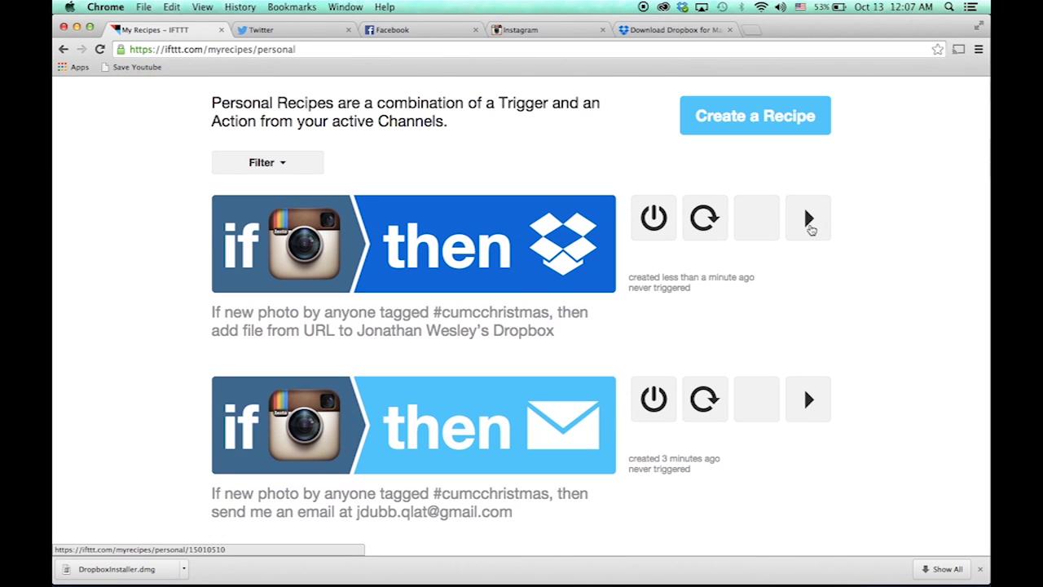